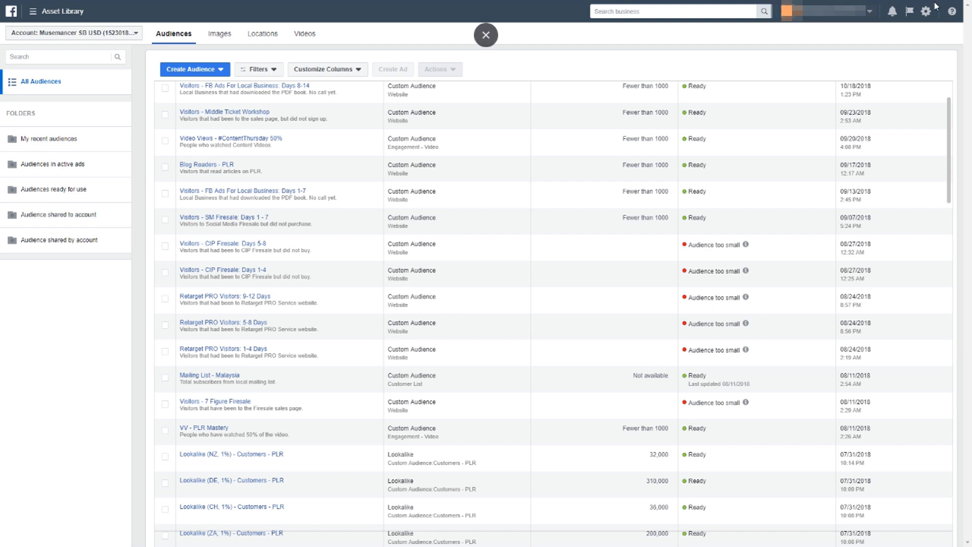
Search the business tools for "audiences" and look up where Audiences is listed among all the tools
click(611, 12)
text(audiences)
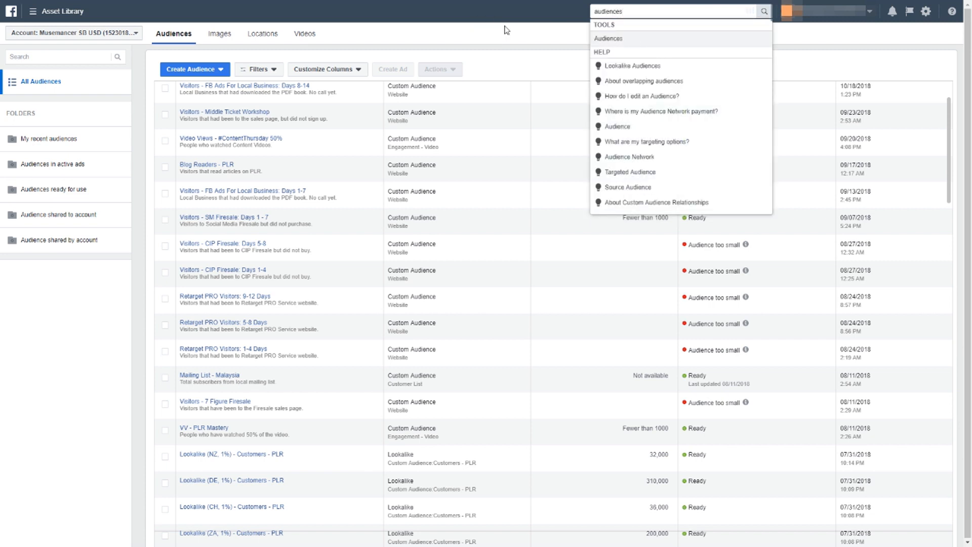
click(506, 30)
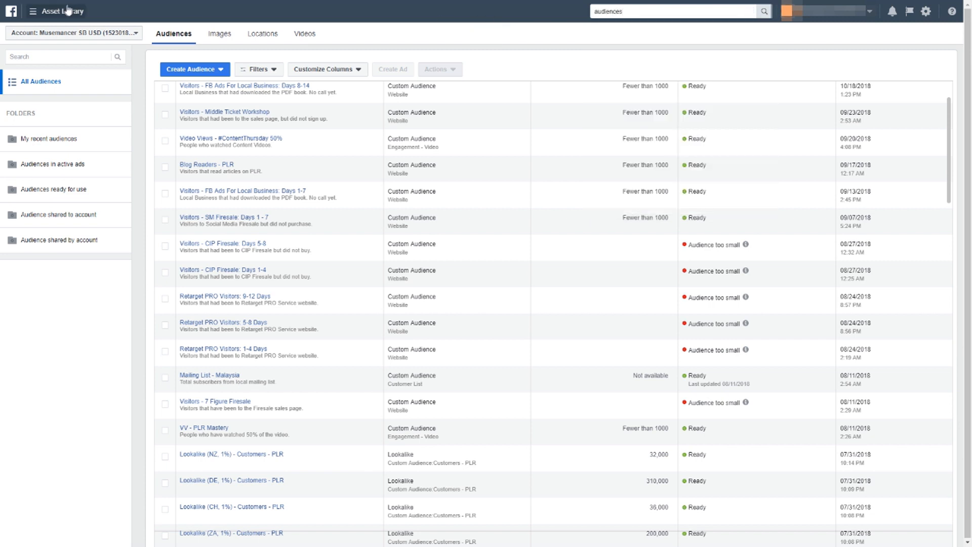
click(29, 13)
mouse_move(68, 256)
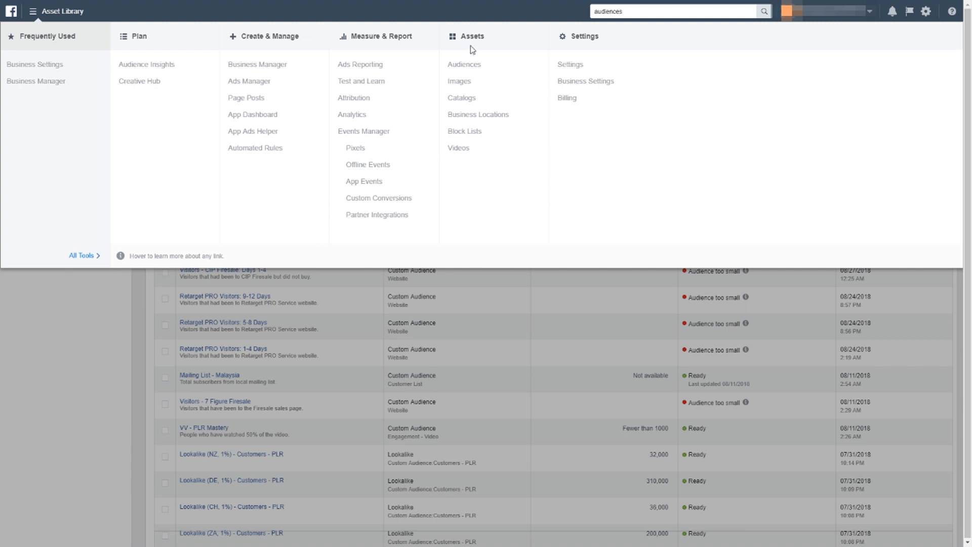
click(10, 365)
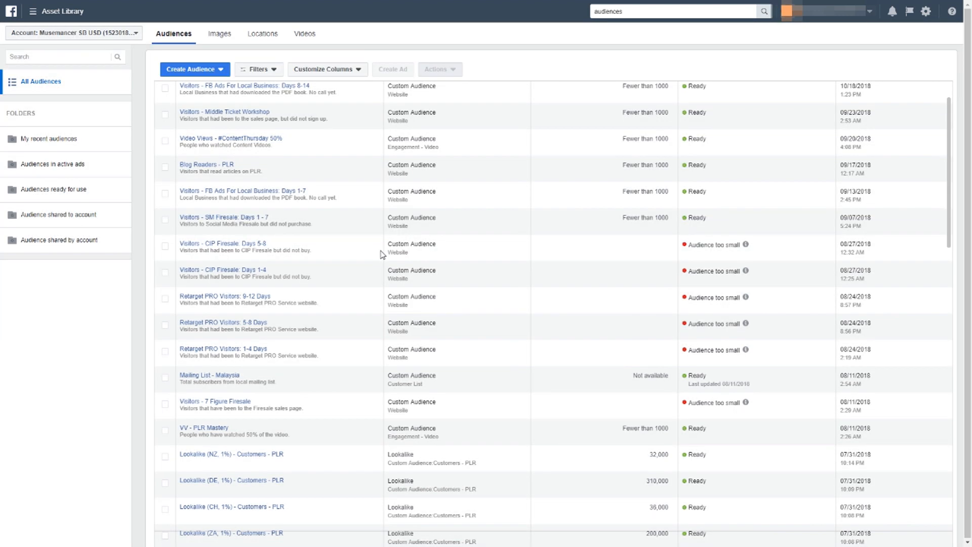
Start creating a custom audience based on website traffic
scroll(383, 254, down, 1)
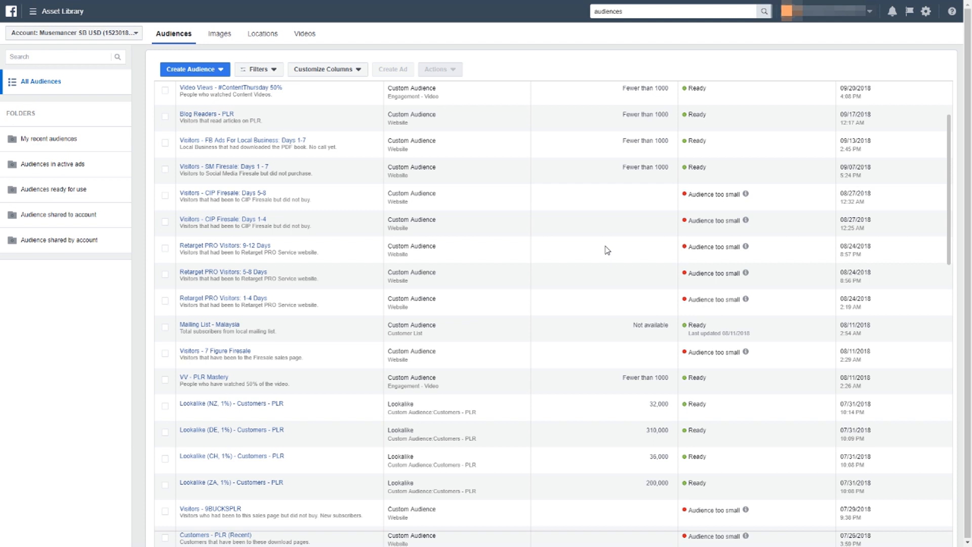
click(207, 74)
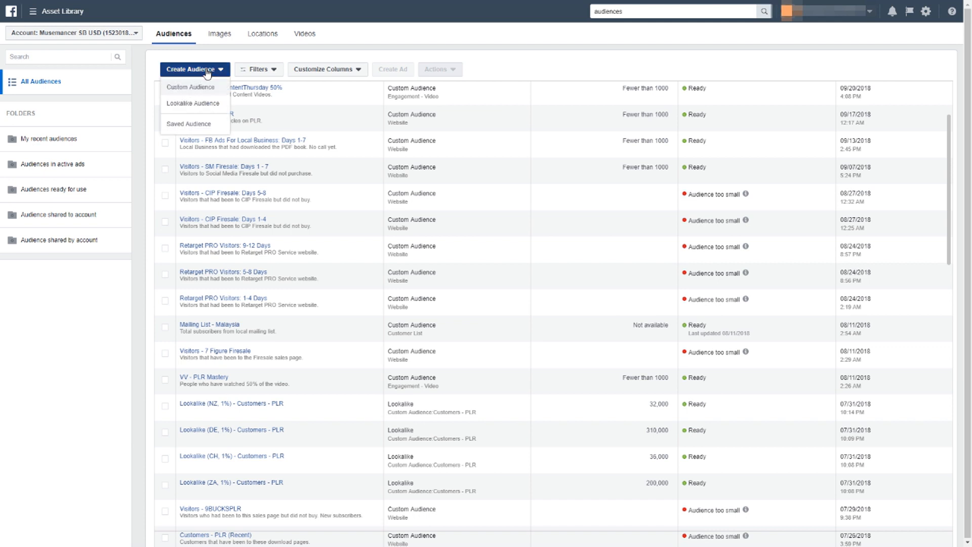
click(217, 92)
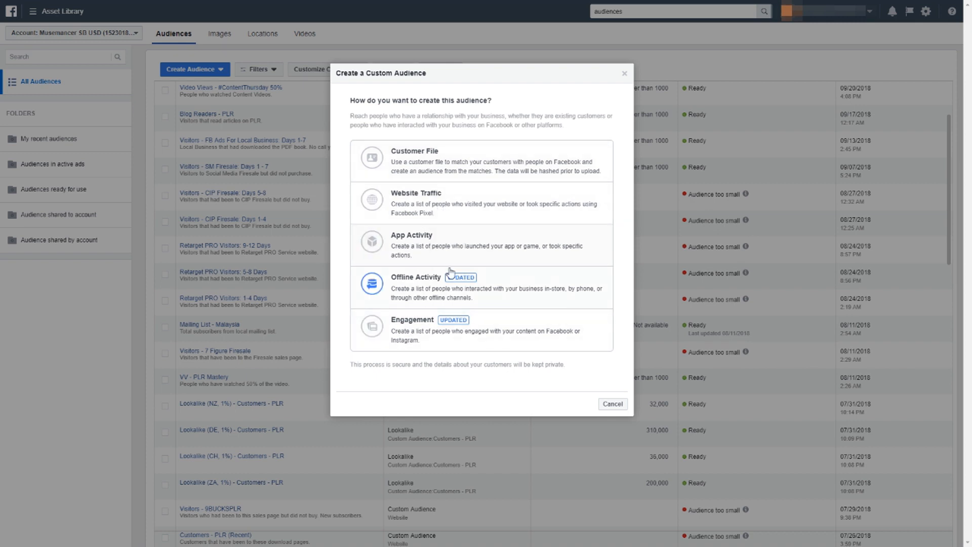
click(482, 203)
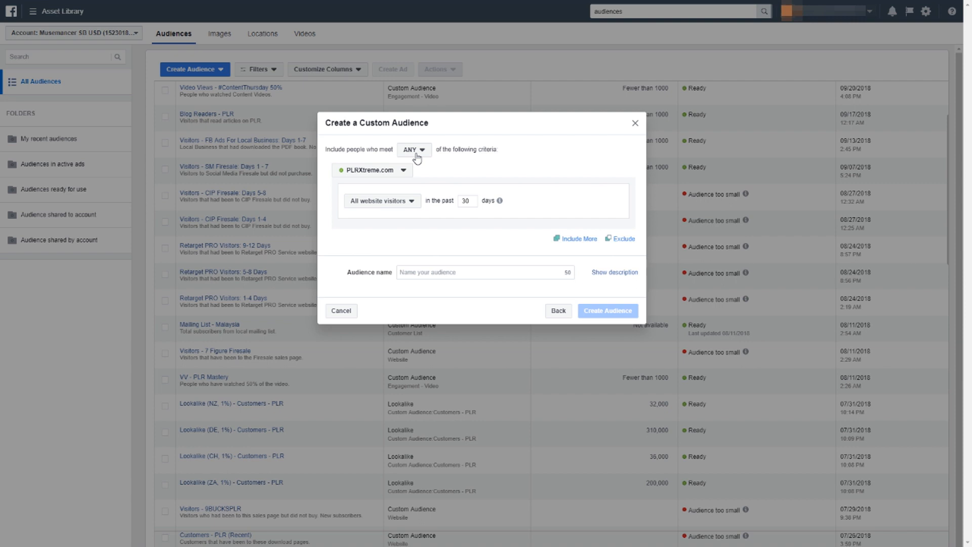
Choose the EdmundLoh.net pixel as the traffic source of the custom audience
click(358, 175)
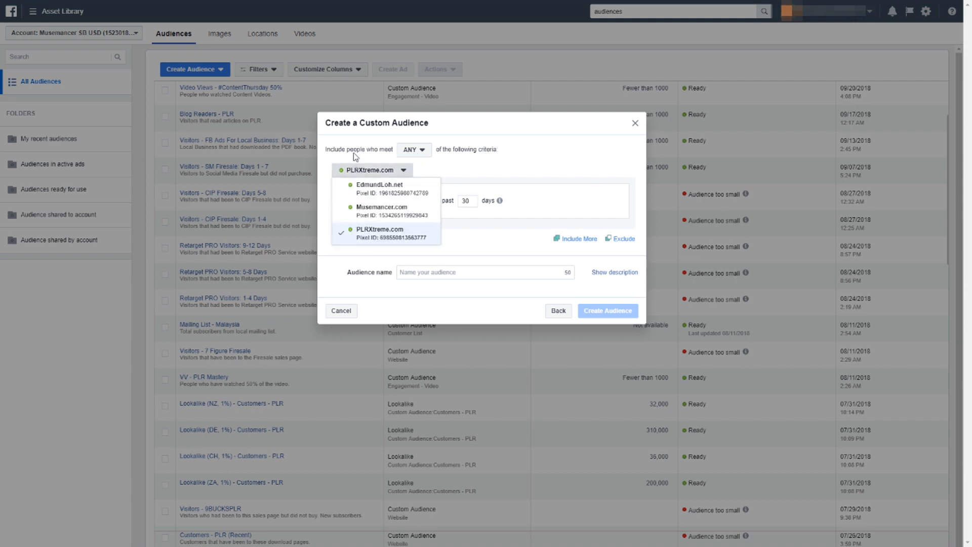
click(348, 162)
click(353, 172)
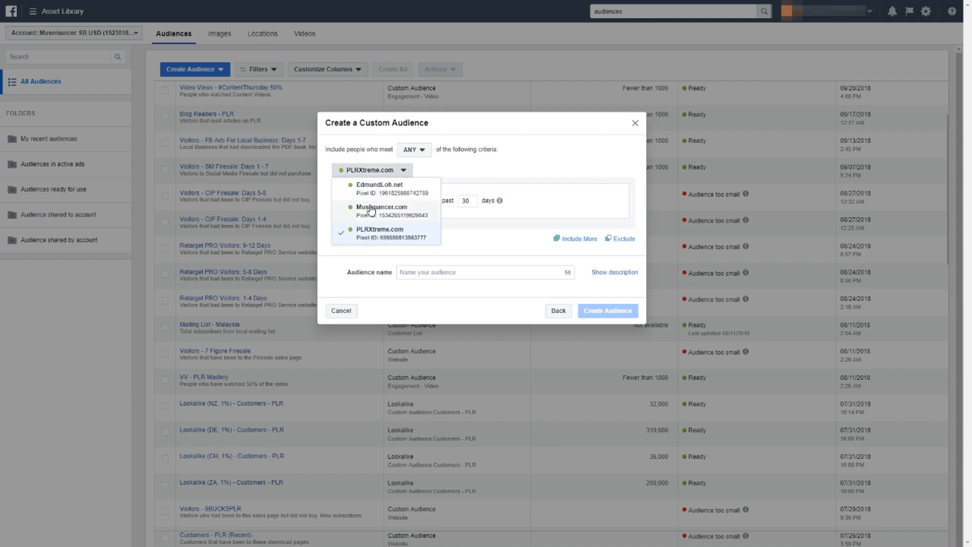
click(363, 170)
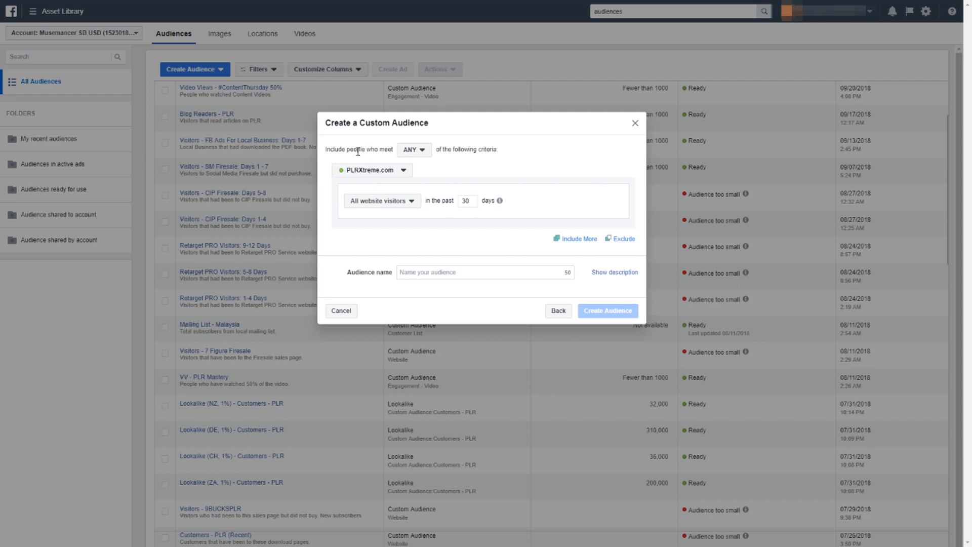
click(397, 170)
click(380, 187)
Set the inclusion rule to people who visited specific web pages and check the limit on the number of days
click(391, 202)
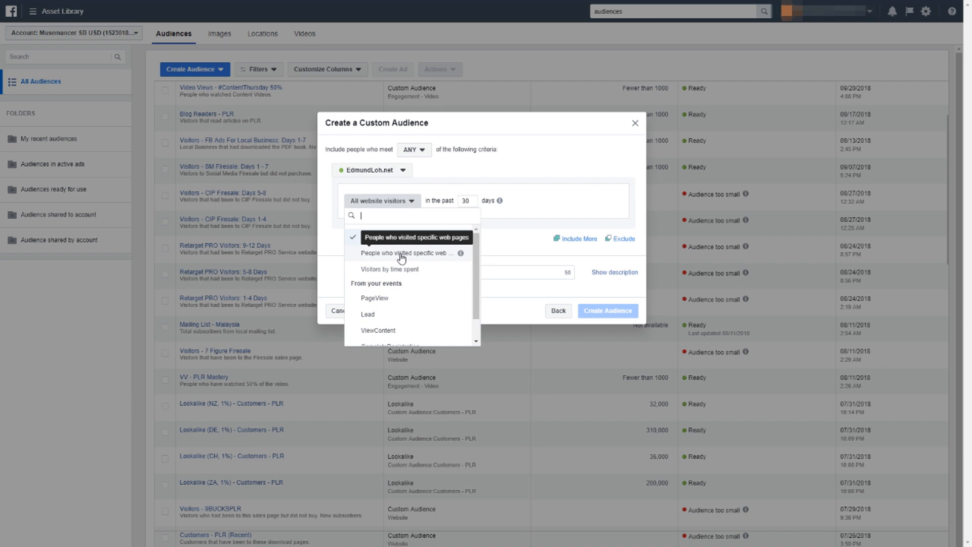
scroll(408, 299, down, 1)
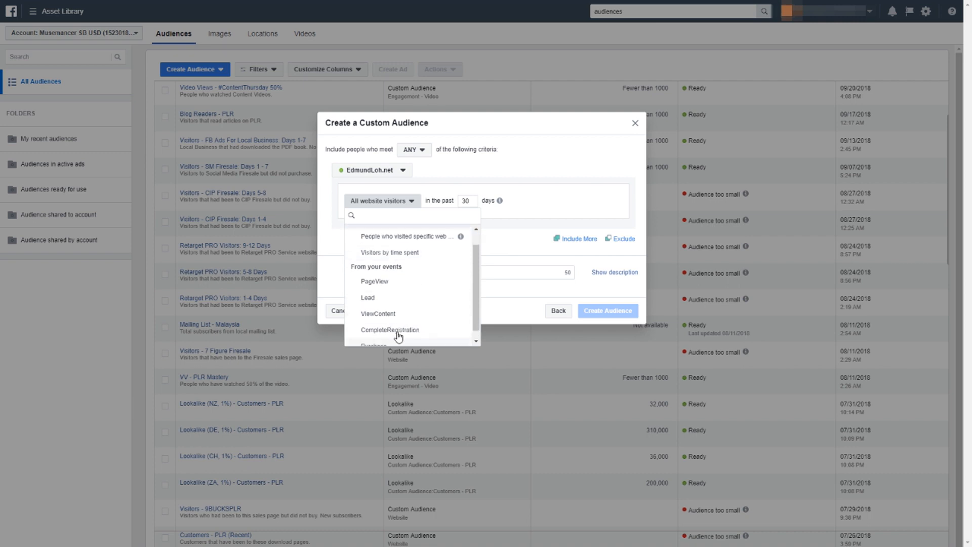
scroll(388, 303, up, 1)
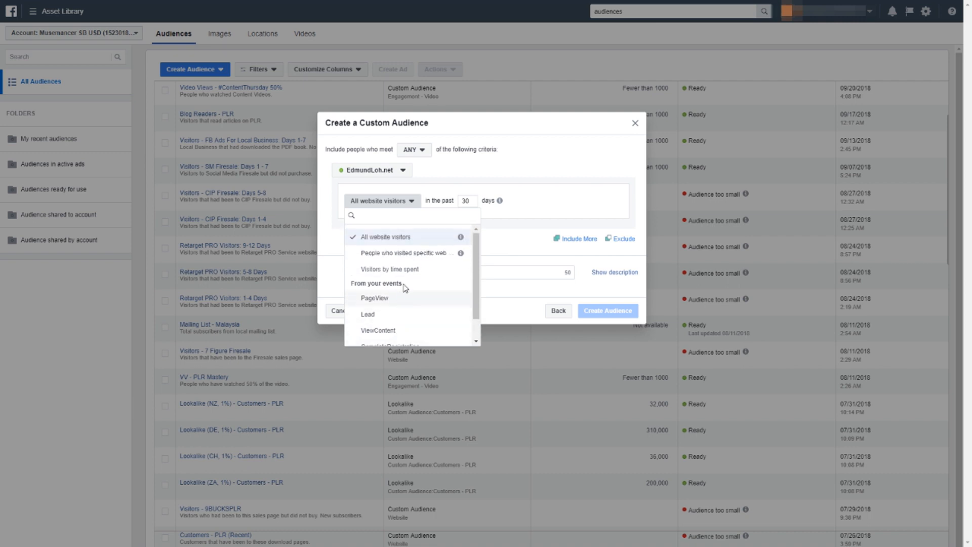
click(415, 256)
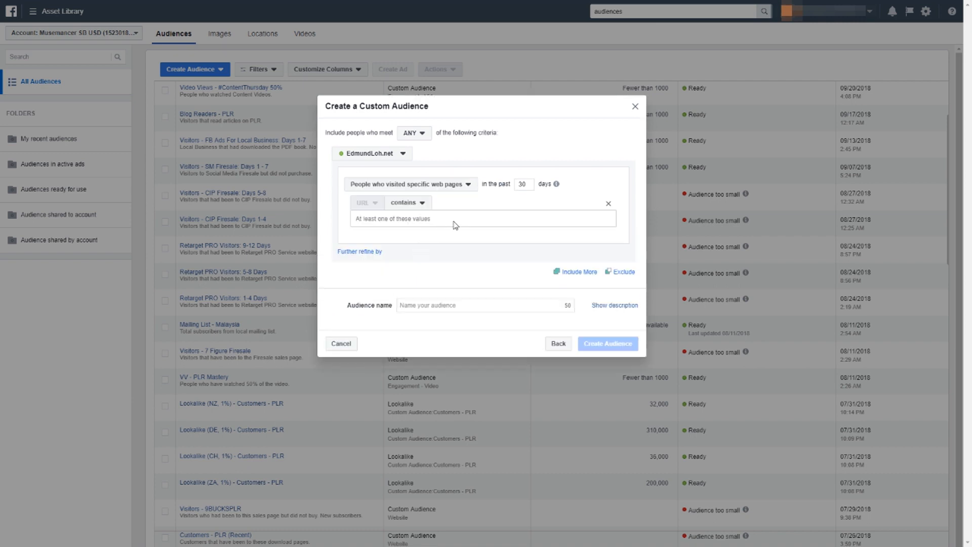
double_click(521, 185)
mouse_move(557, 185)
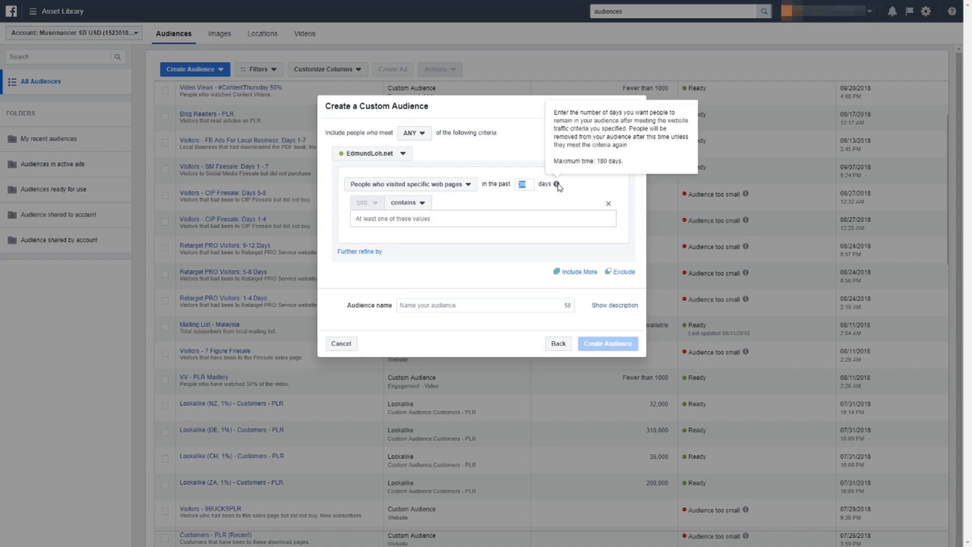
click(525, 185)
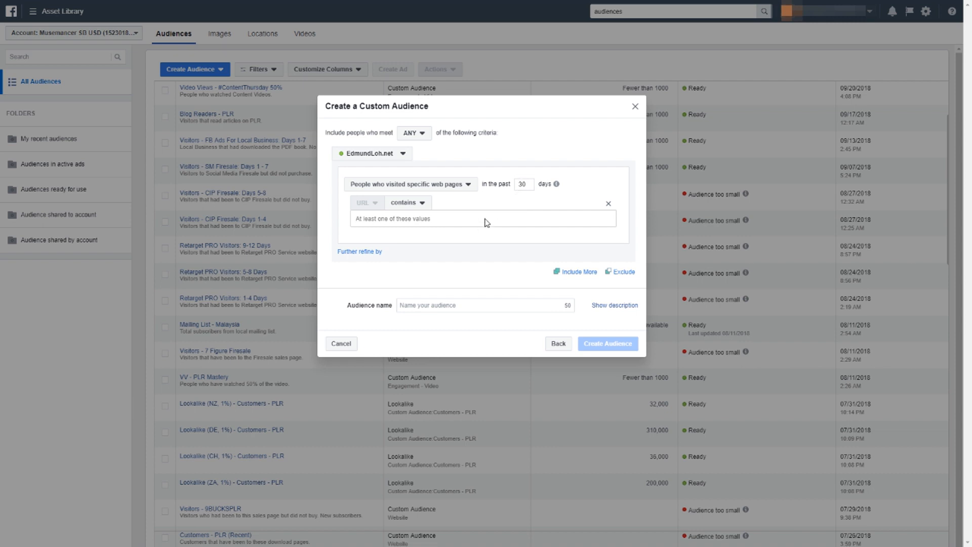
double_click(524, 185)
click(517, 221)
text(http://edmundloh.net/fbadslocal/)
key(Return)
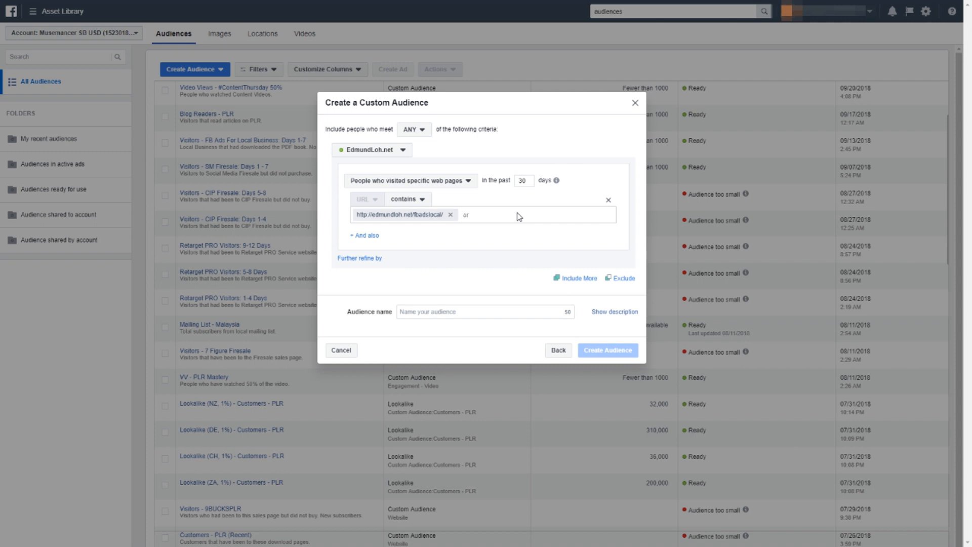
text(http://edmundloh.net/fbadslocal/call/)
key(Return)
text(http://edmundloh.net/fbadslocal/thank-you)
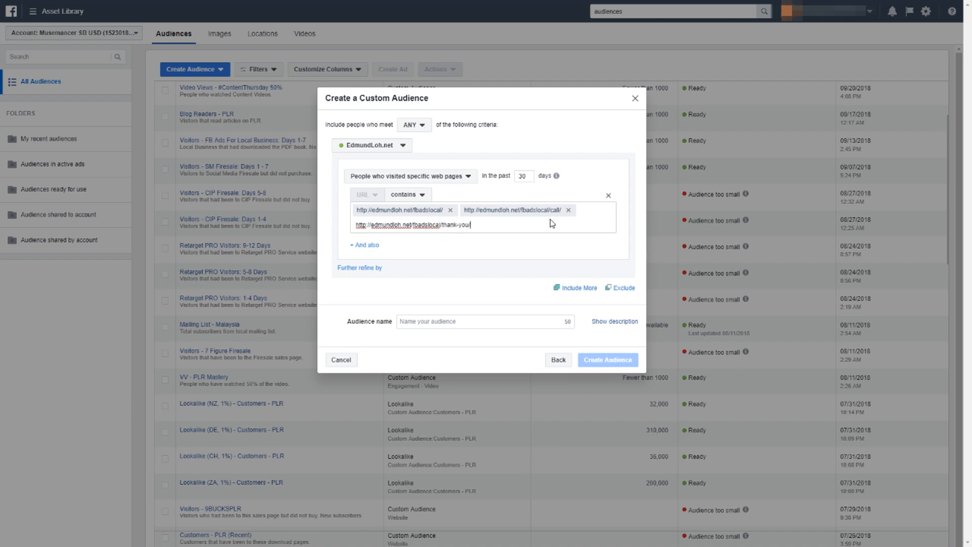
text(/)
key(Return)
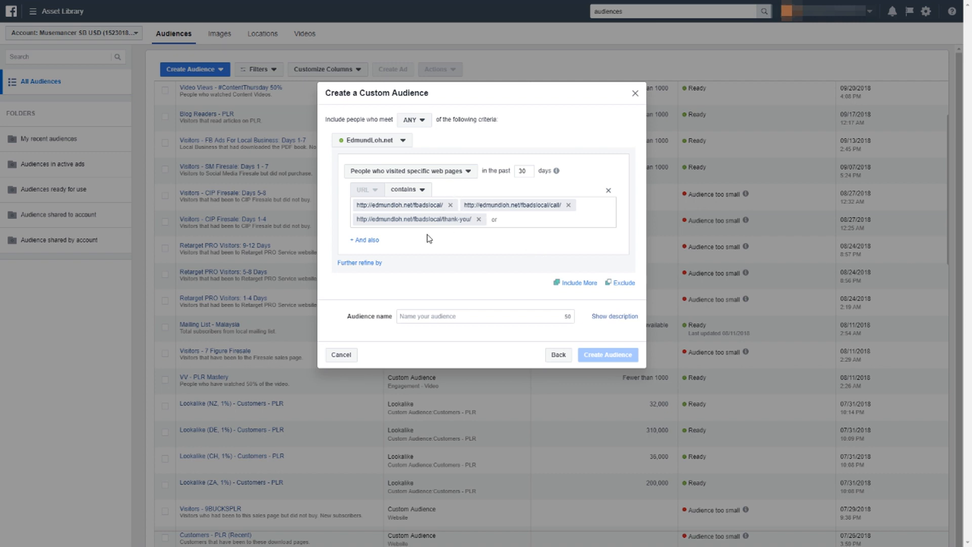
click(620, 287)
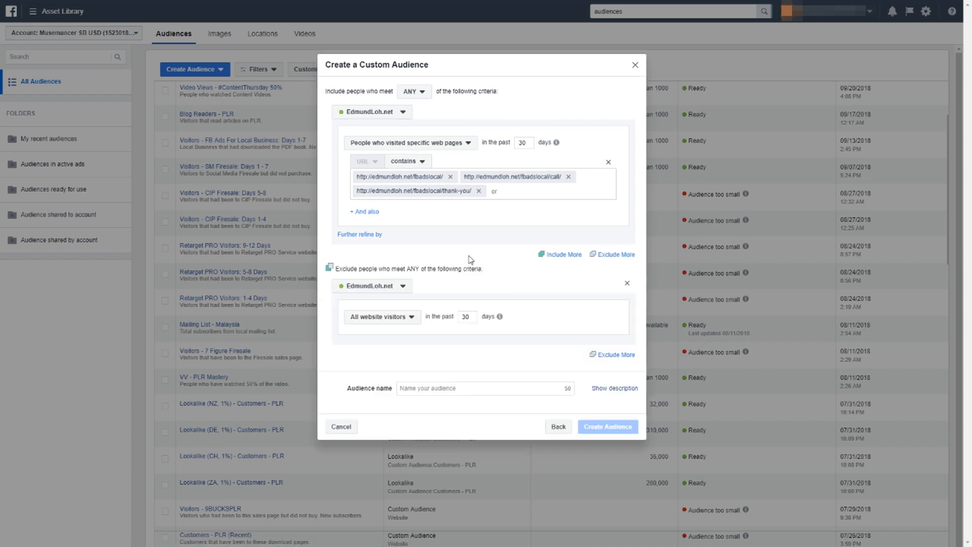
click(389, 322)
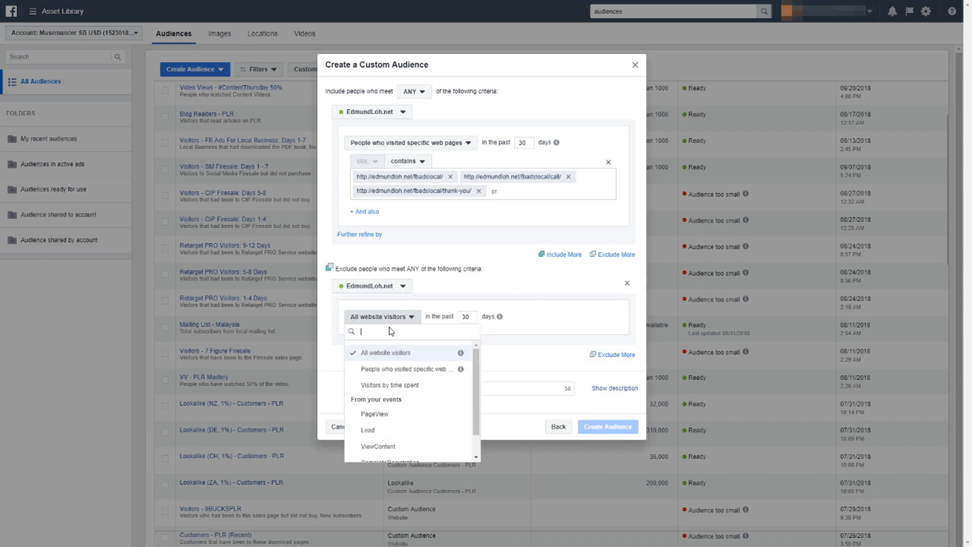
click(387, 368)
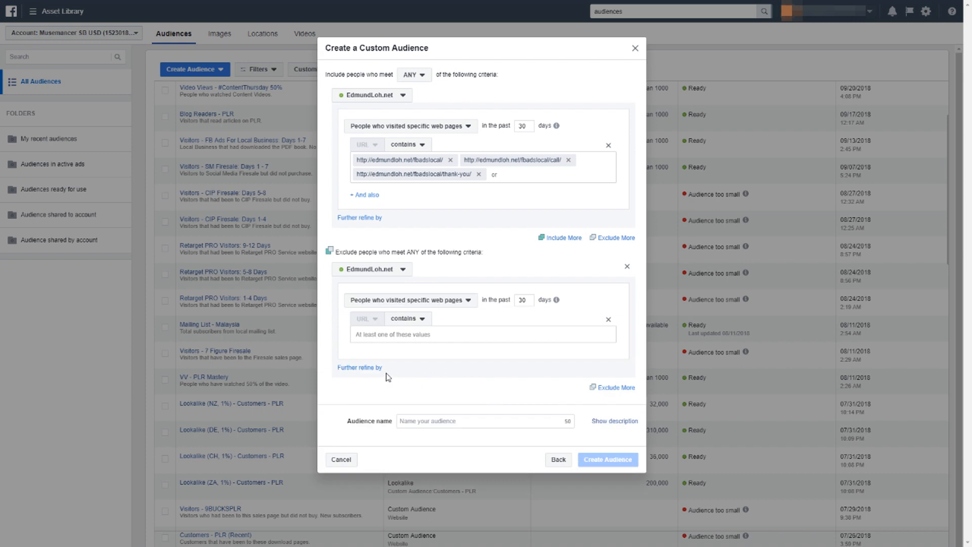
click(407, 334)
text(http://edmundloh.net/fbadslocal/download-page/)
key(Return)
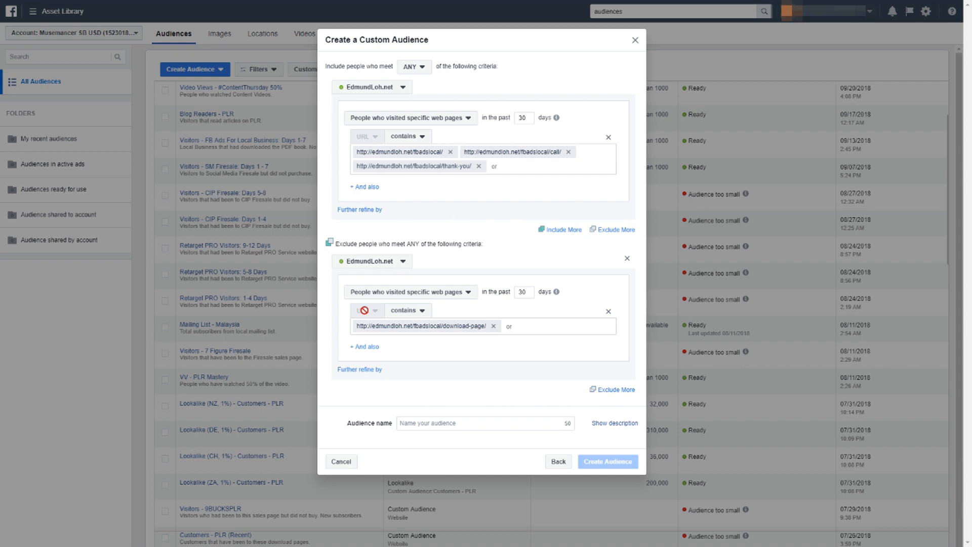
Name the audience "Visitors - FB Ads Local TEST"
click(441, 425)
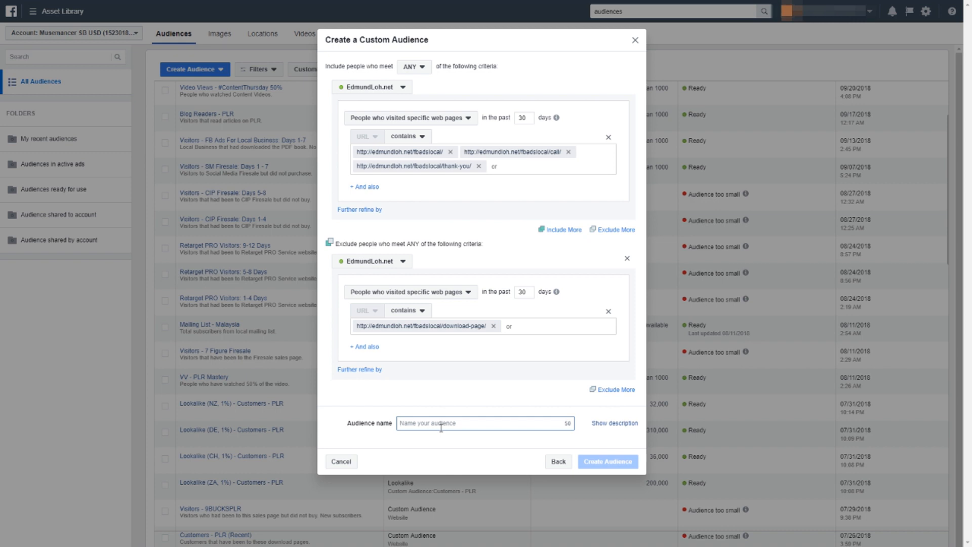
text(Visitors - FB Ads Local)
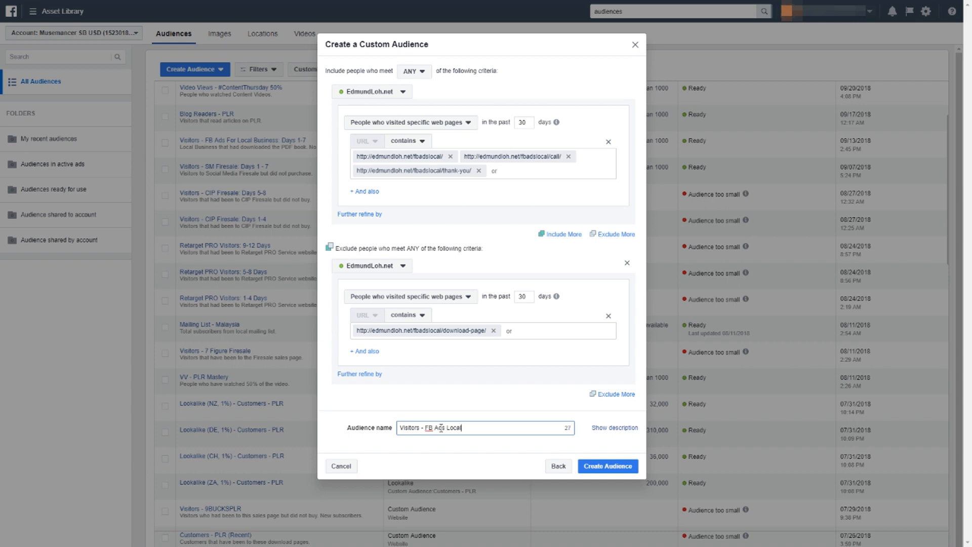
text( TEST)
click(473, 444)
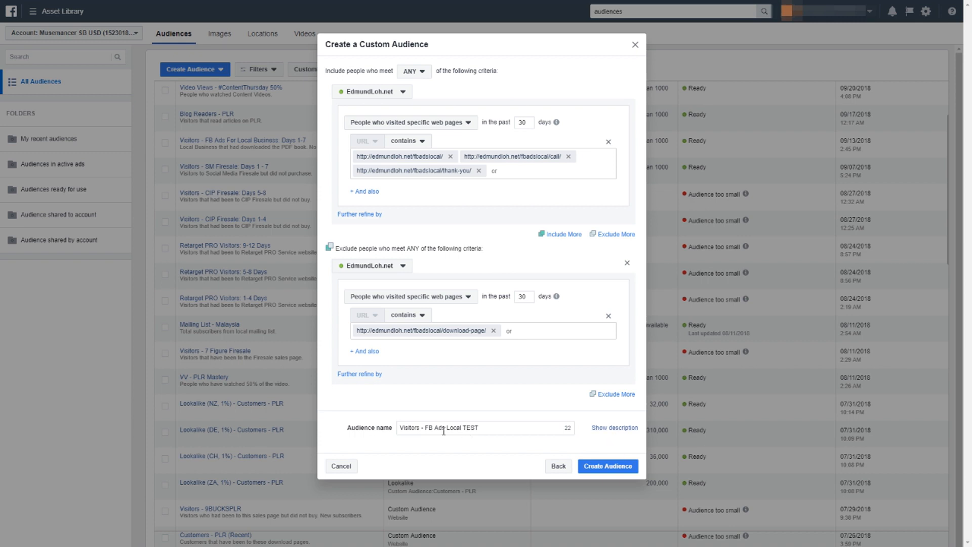
click(425, 429)
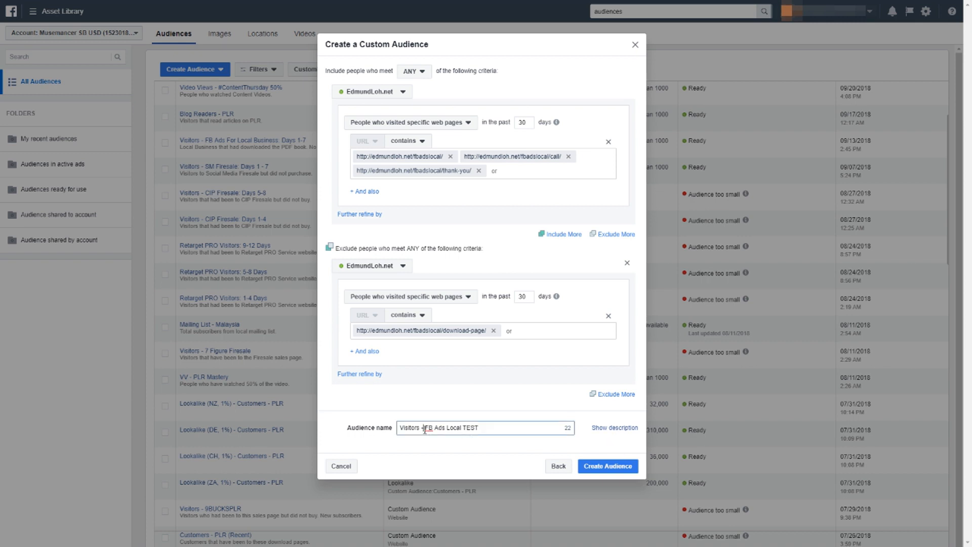
Add the description "Visitors that had been to FB Ads Local but did not purchase." and finish creating the audience
click(605, 428)
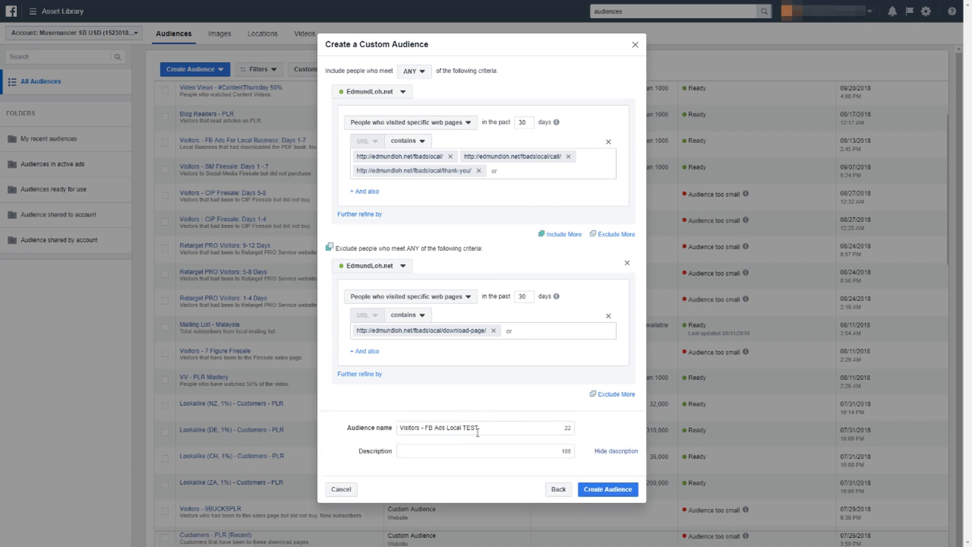
click(479, 449)
text(Visitors that had been to )
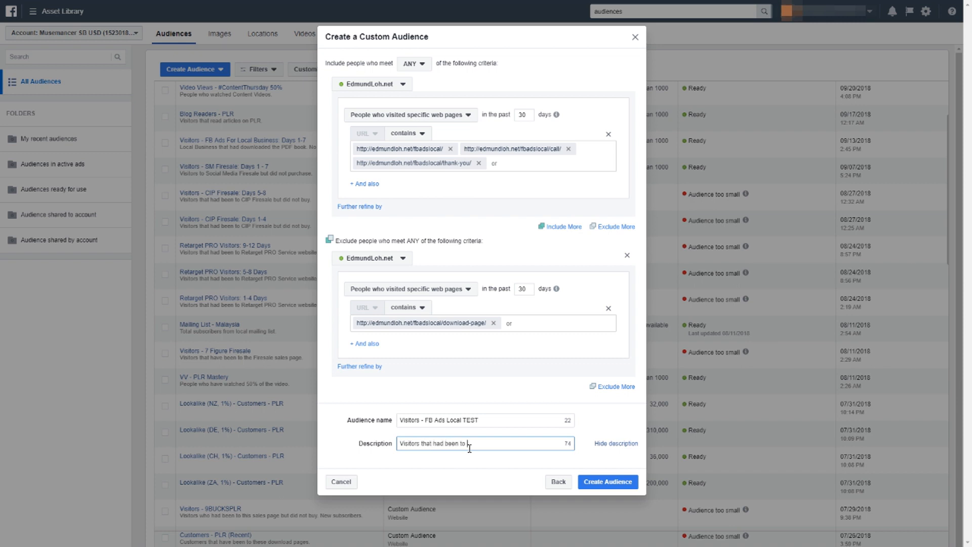
text(FB Ads Local but did not pur)
text(chase.)
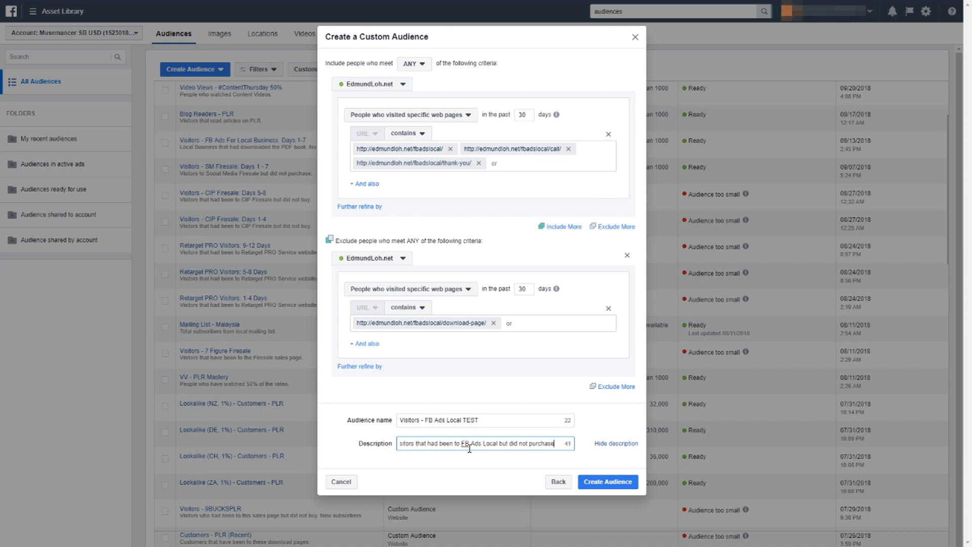
click(598, 485)
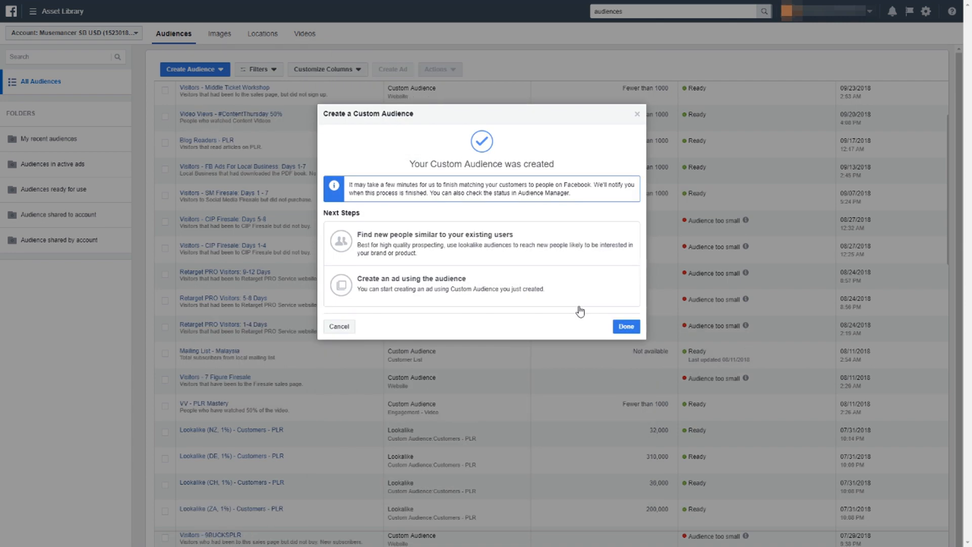
click(626, 327)
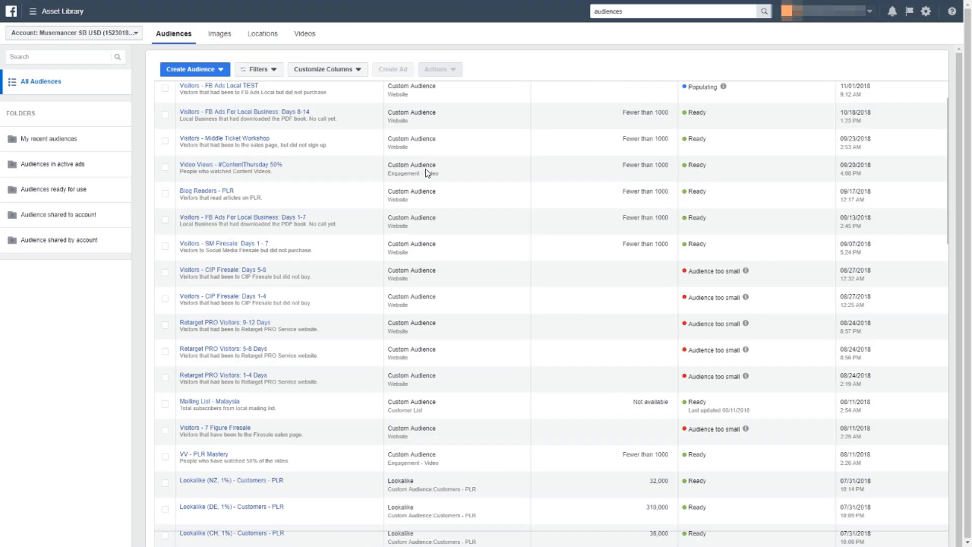
Start a custom audience based on video engagement, using people who have watched at 50% of the video
mouse_move(270, 93)
mouse_move(723, 87)
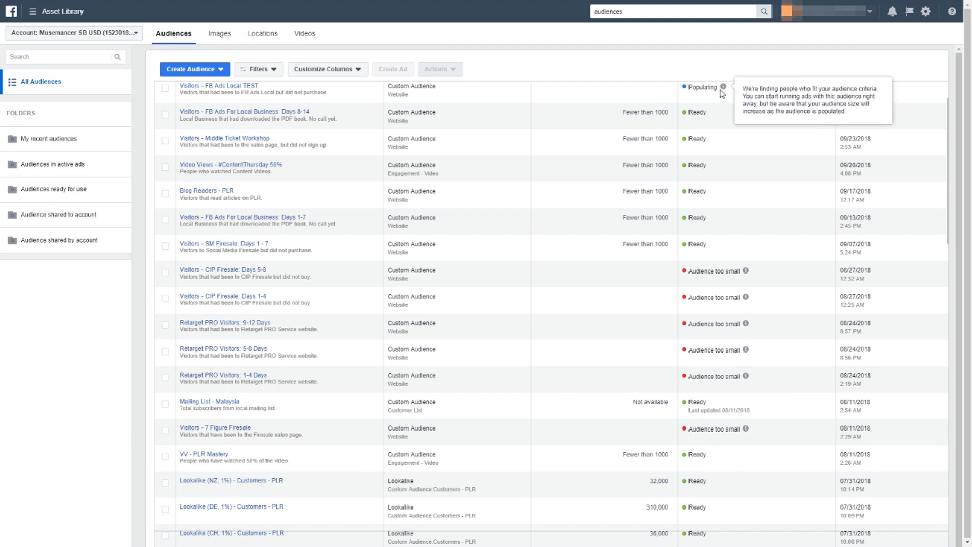
click(218, 68)
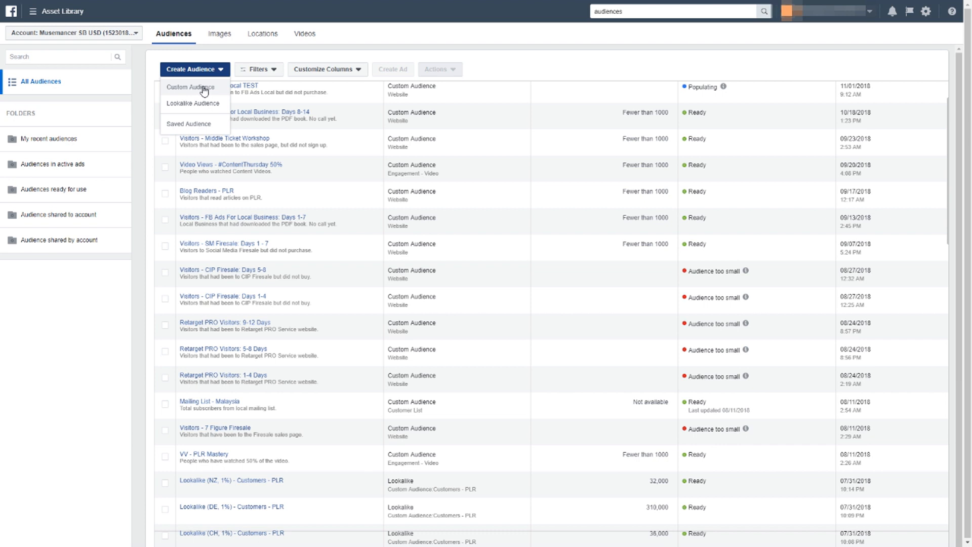
click(204, 89)
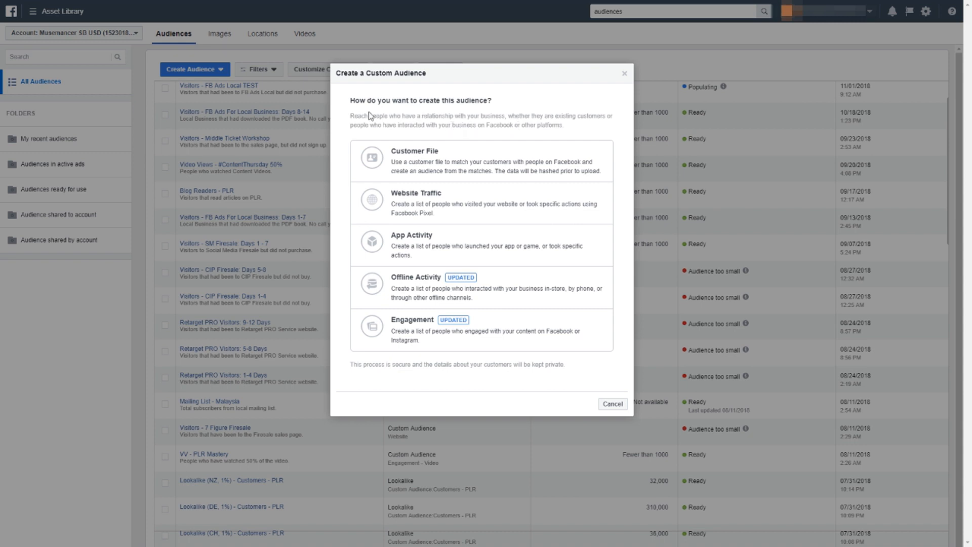
click(416, 332)
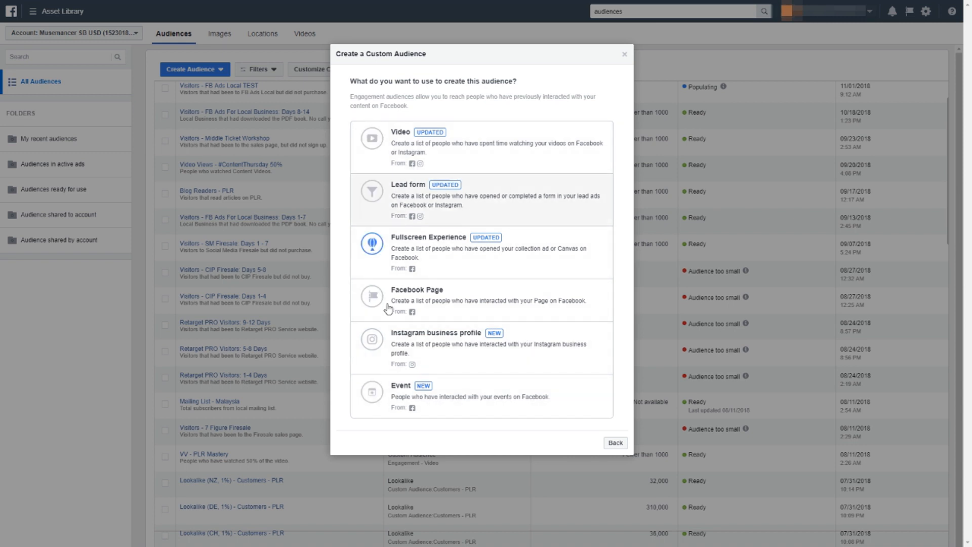
click(452, 158)
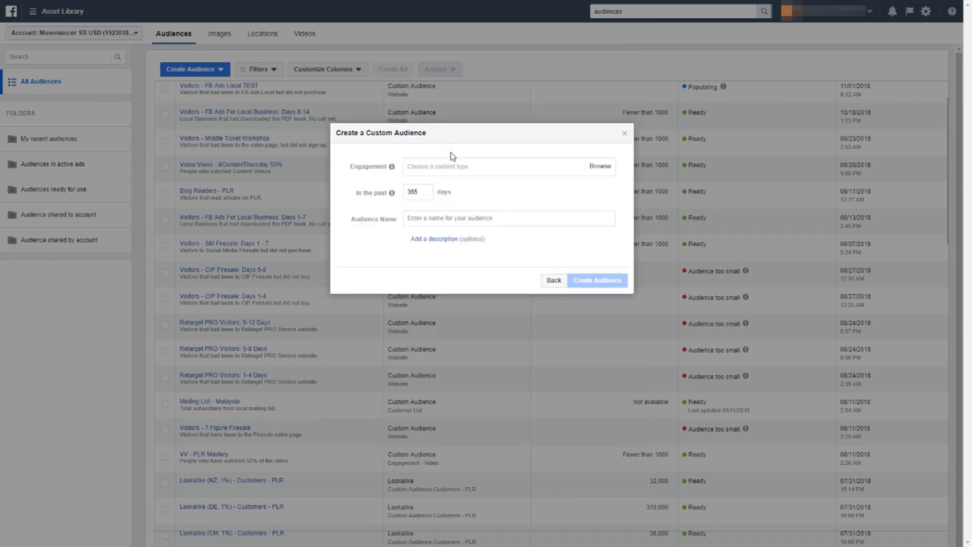
click(463, 165)
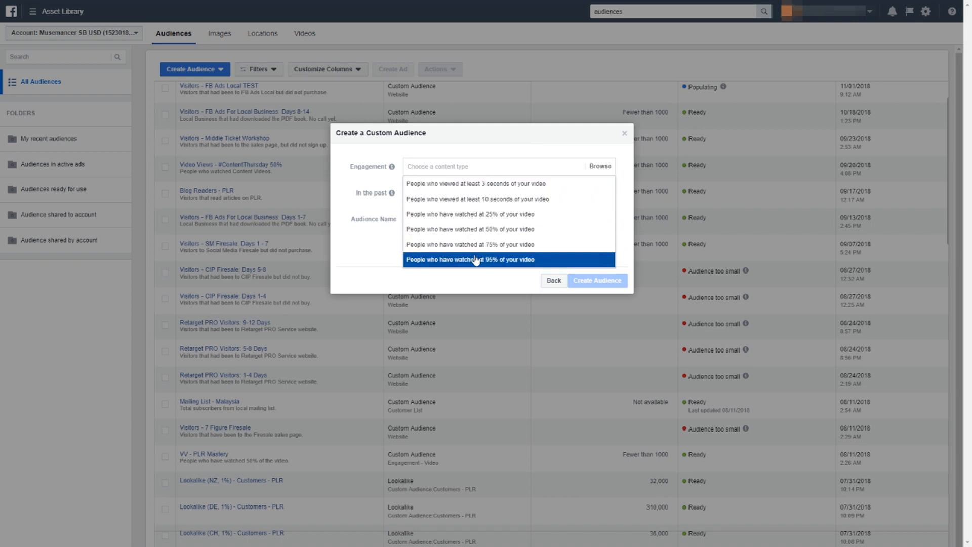
click(485, 233)
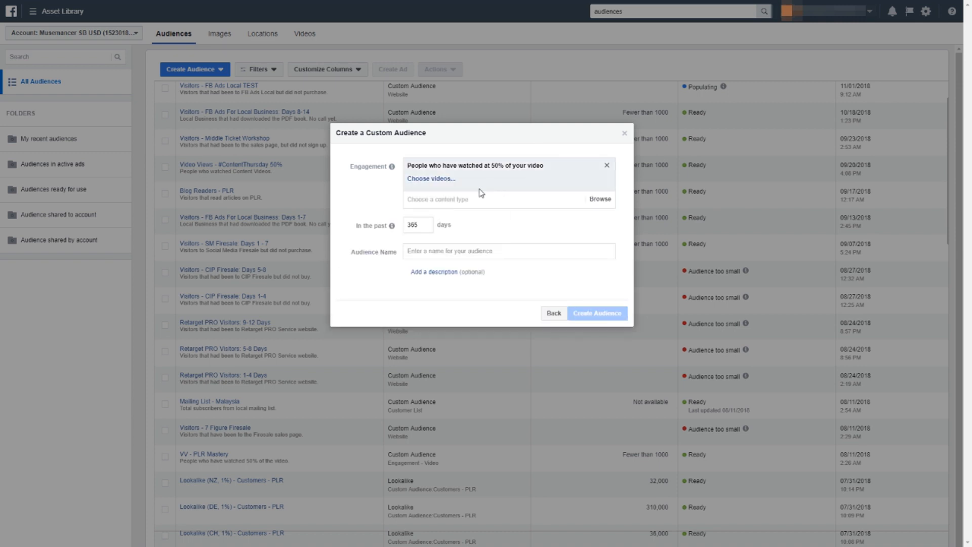
Select the video "Why Low Ticket Is B.S. [Sub Titles]" from the Facebook Page named after the business owner and confirm the selection
click(438, 180)
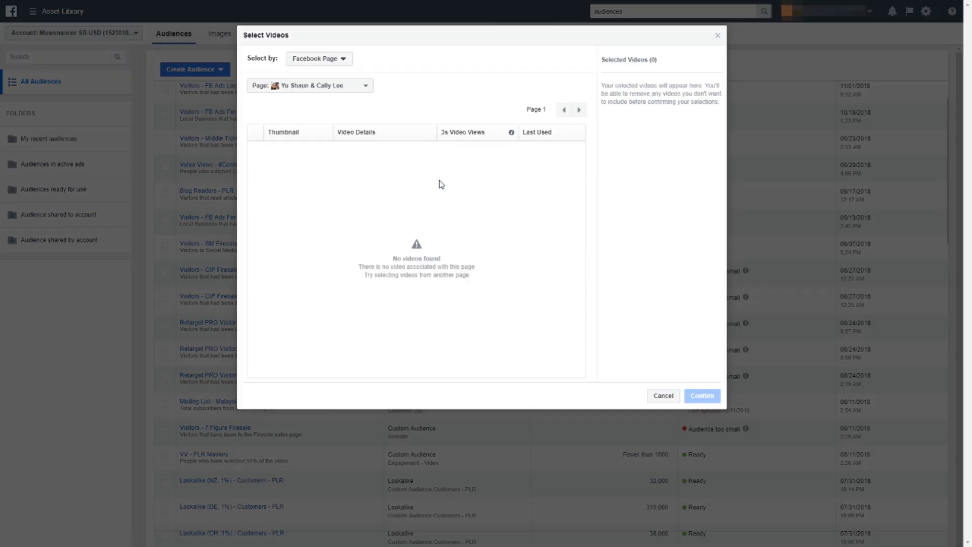
click(359, 94)
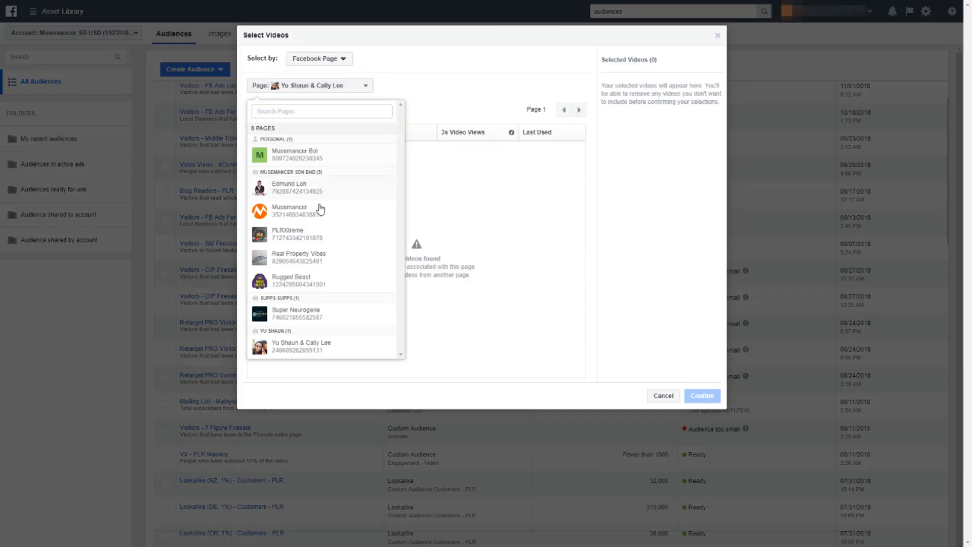
click(327, 189)
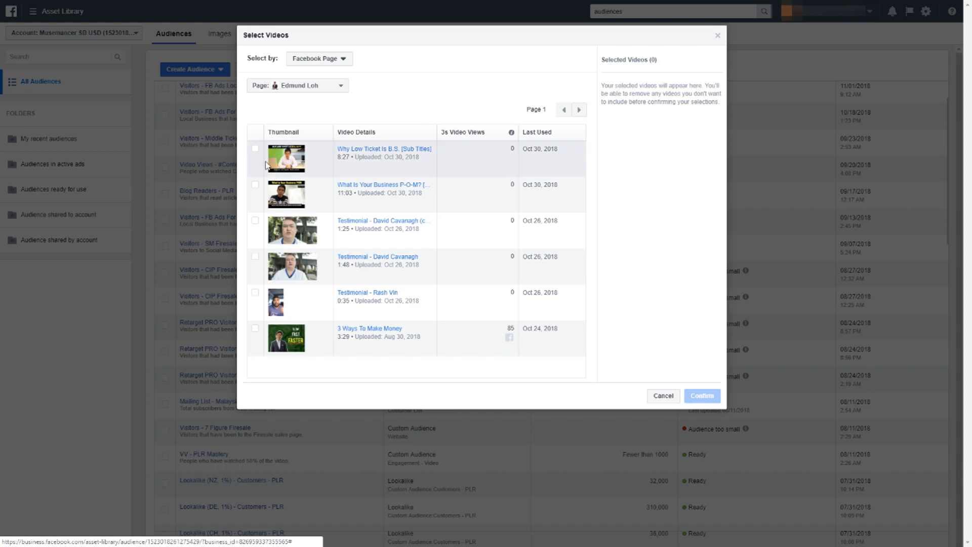
click(256, 149)
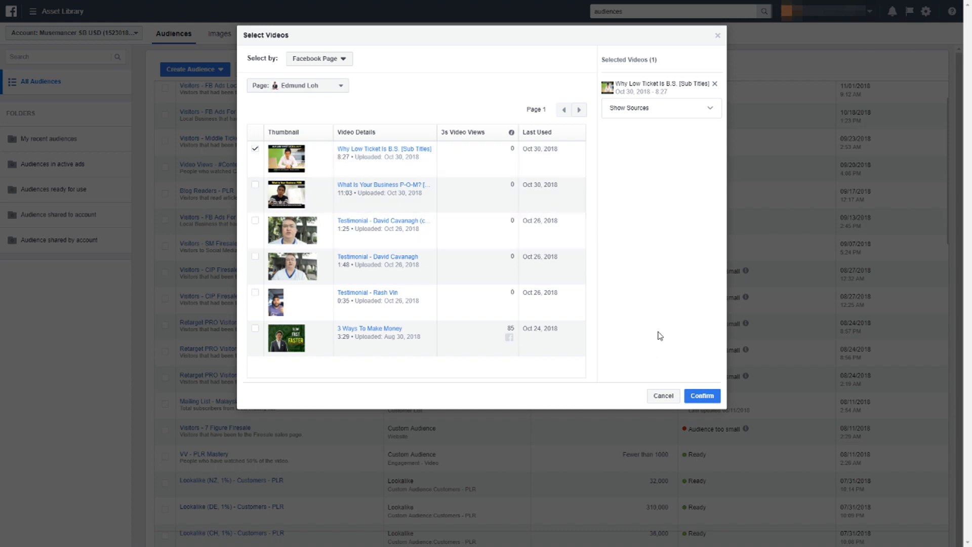
click(255, 153)
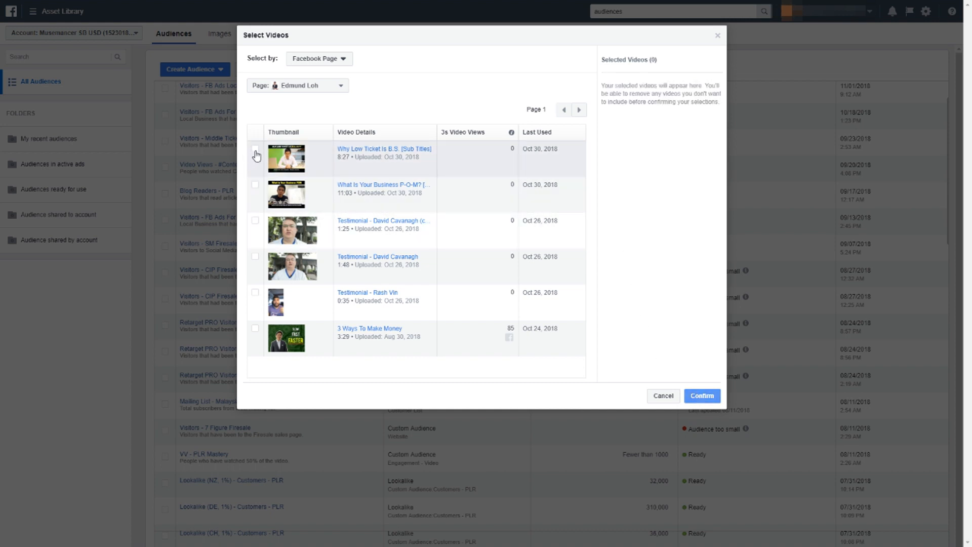
click(255, 149)
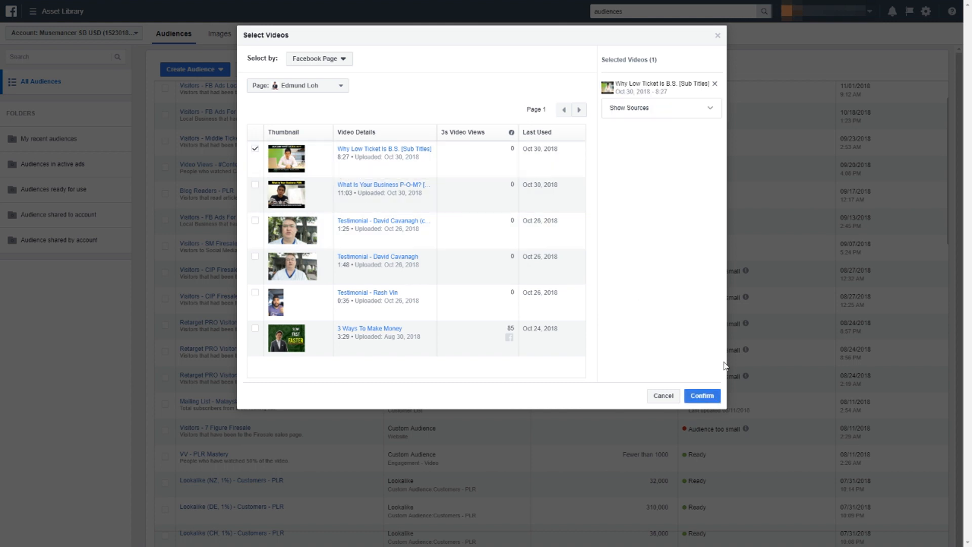
click(710, 396)
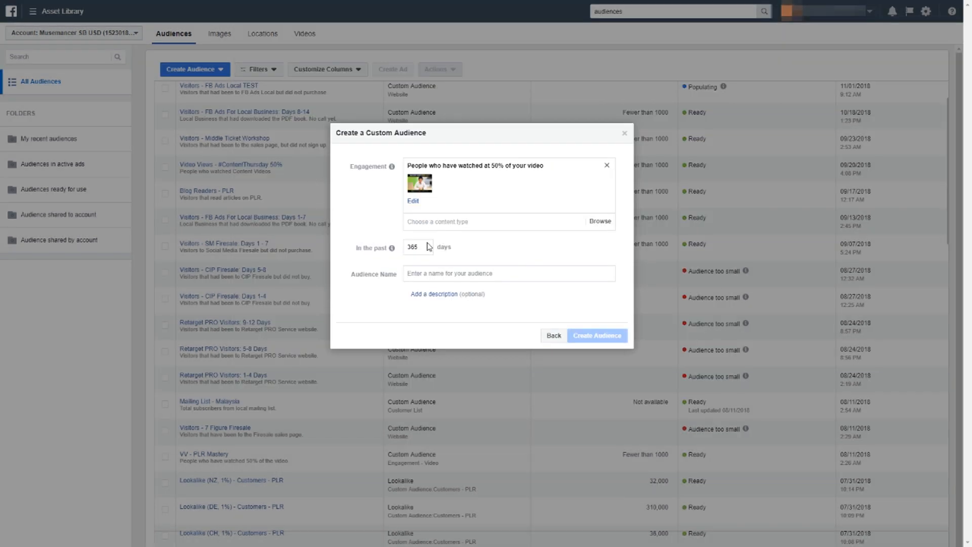
Set the engagement period to the past 30 days and name the audience "Video Views - Low Ticket Is BS"
mouse_move(393, 248)
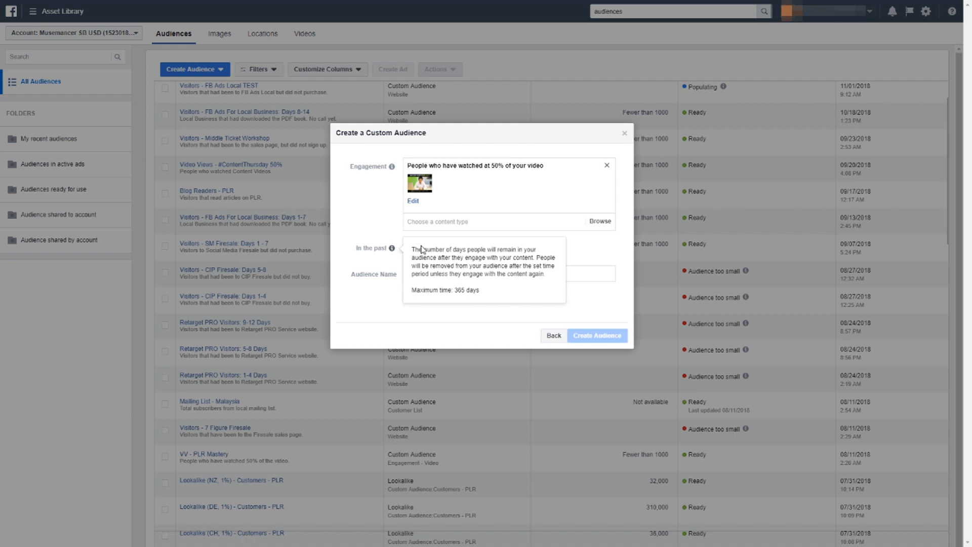
drag(439, 248, 400, 251)
text(30)
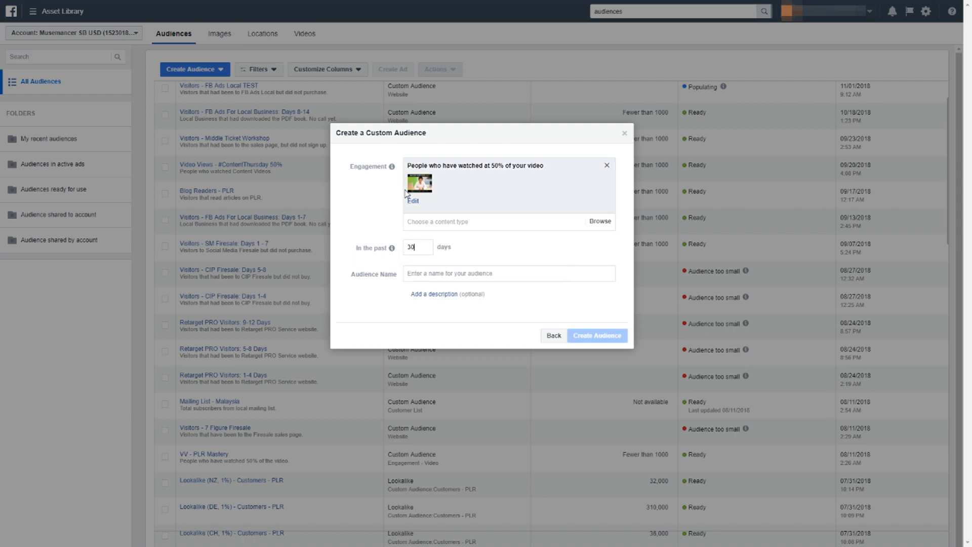
click(454, 273)
text(Video )
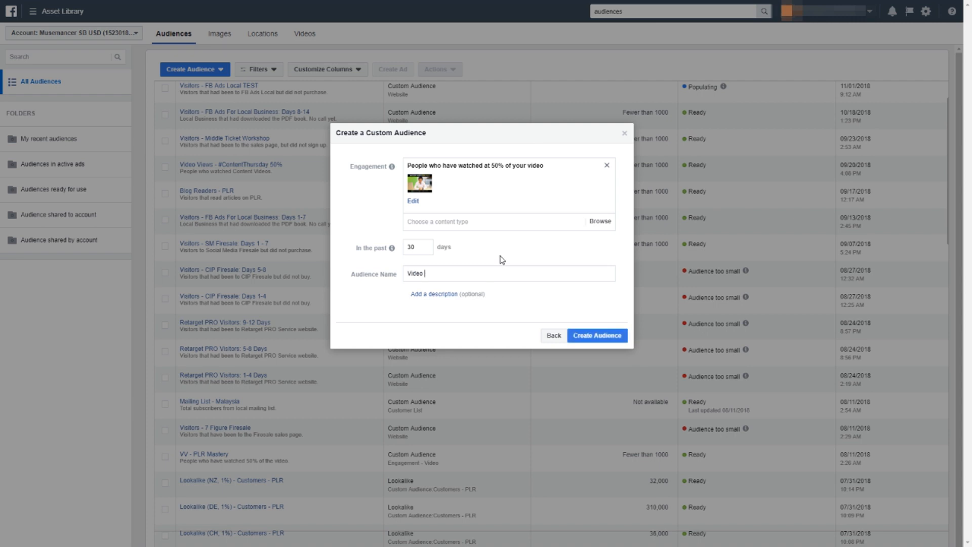
text(Views - Low Ticket Is BS)
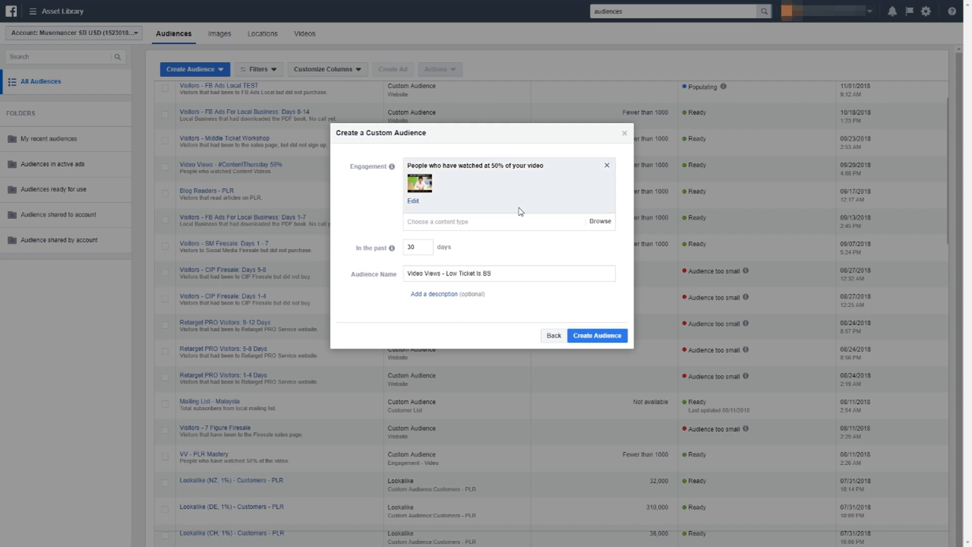
Add the description "People that watched 50% of this video" and finish creating the audience
click(440, 296)
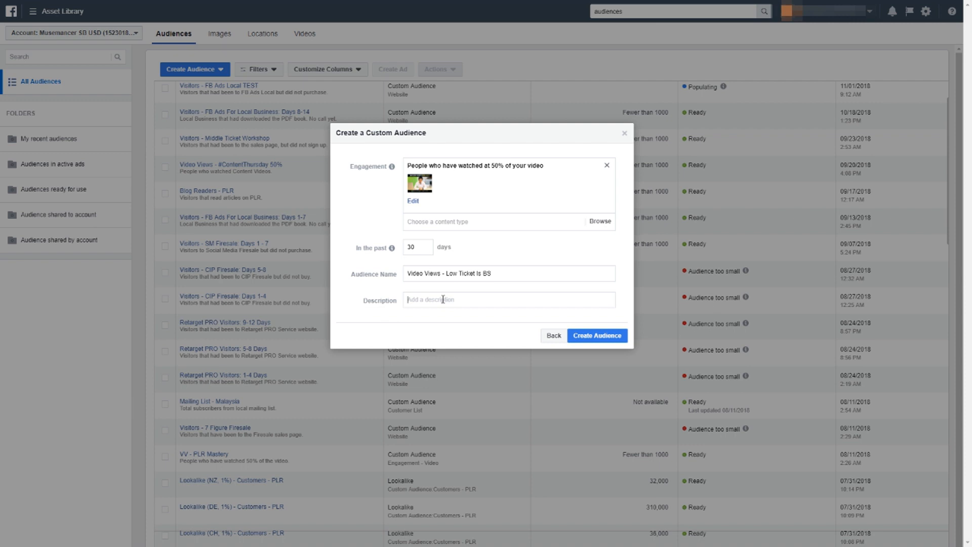
text(People that watched 50% of this video)
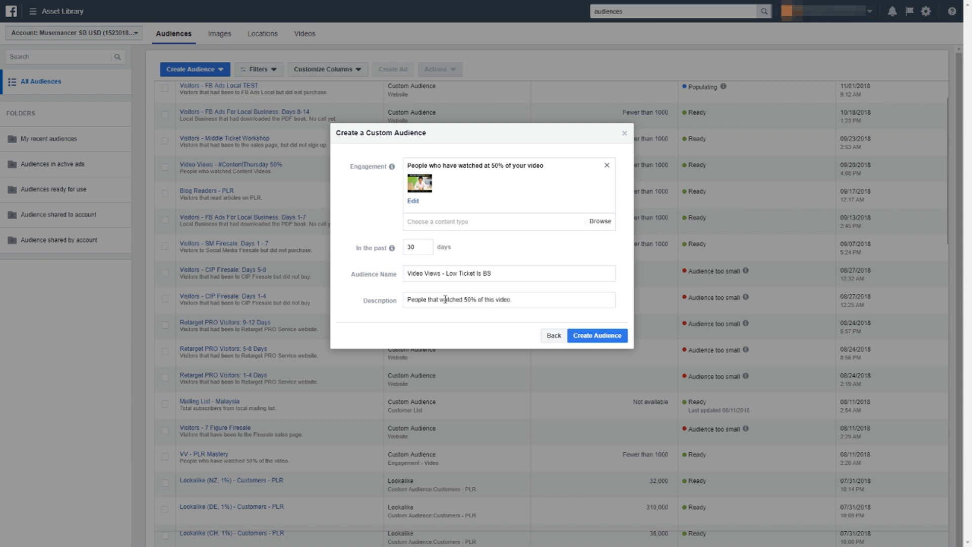
click(597, 336)
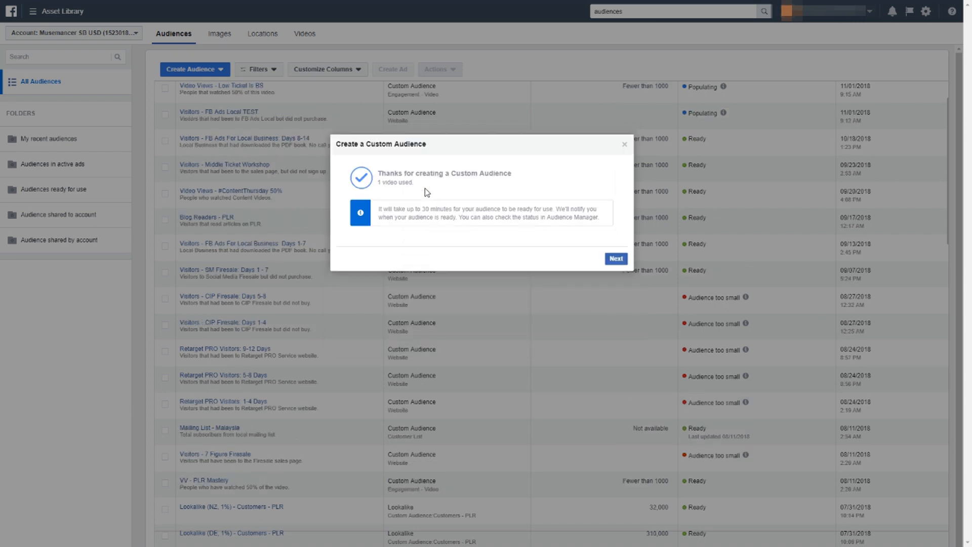
click(616, 259)
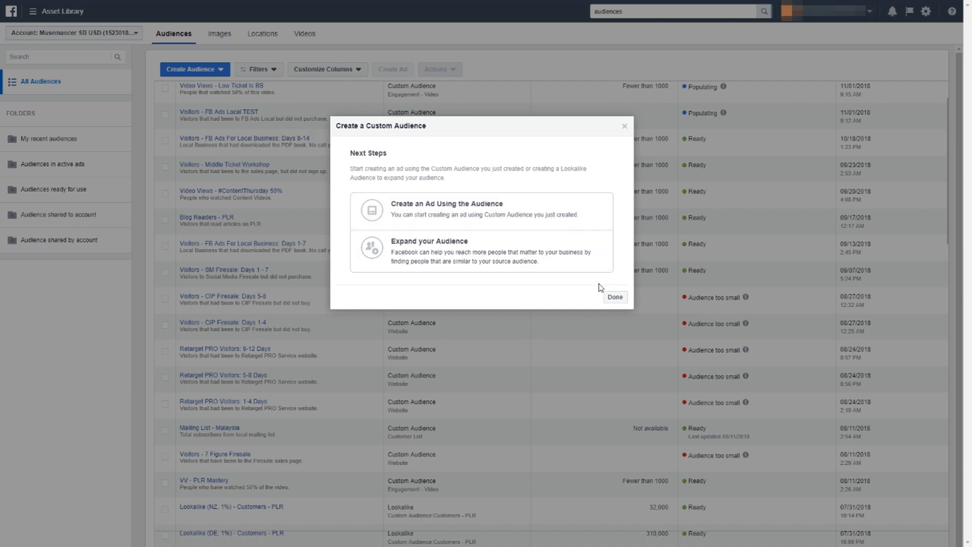
click(614, 297)
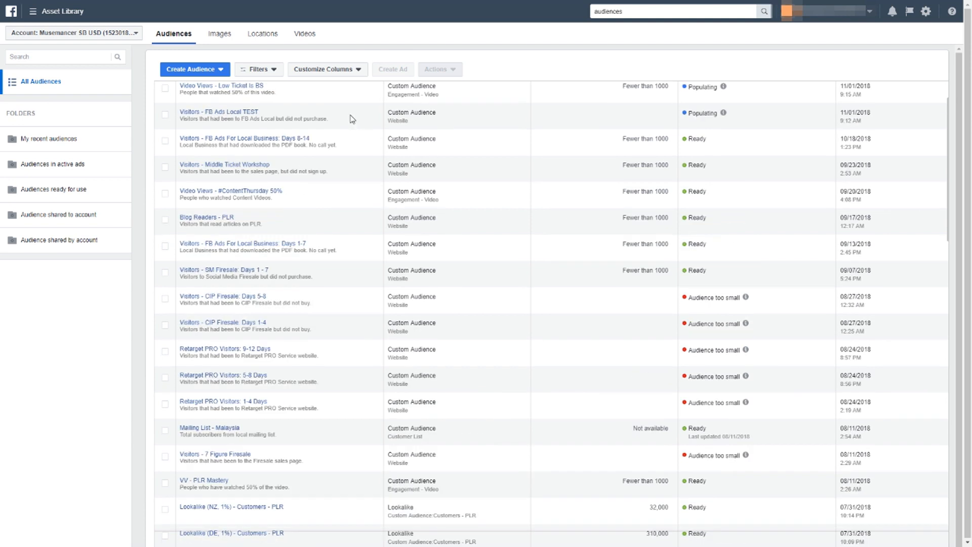
Start another custom audience based on engagement with a Facebook Page
click(205, 71)
click(205, 89)
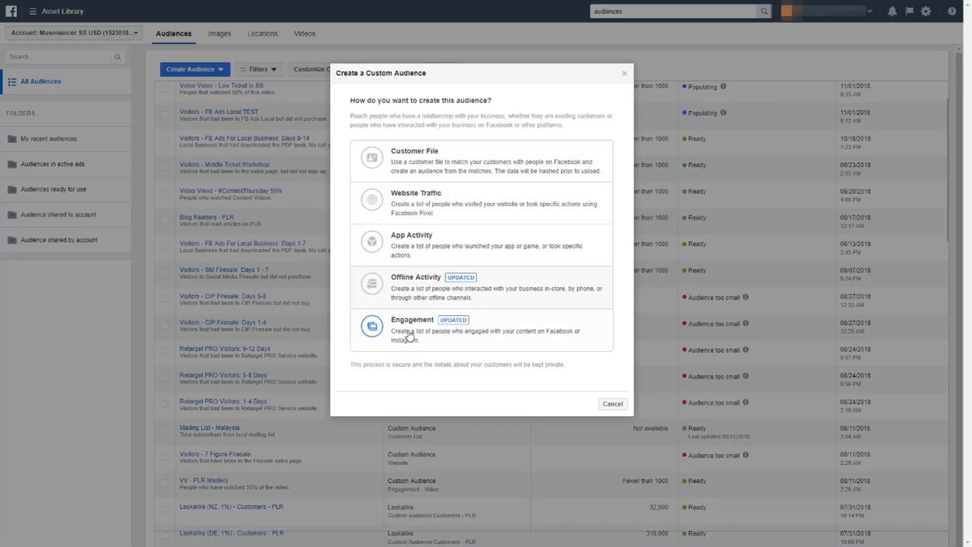
click(418, 326)
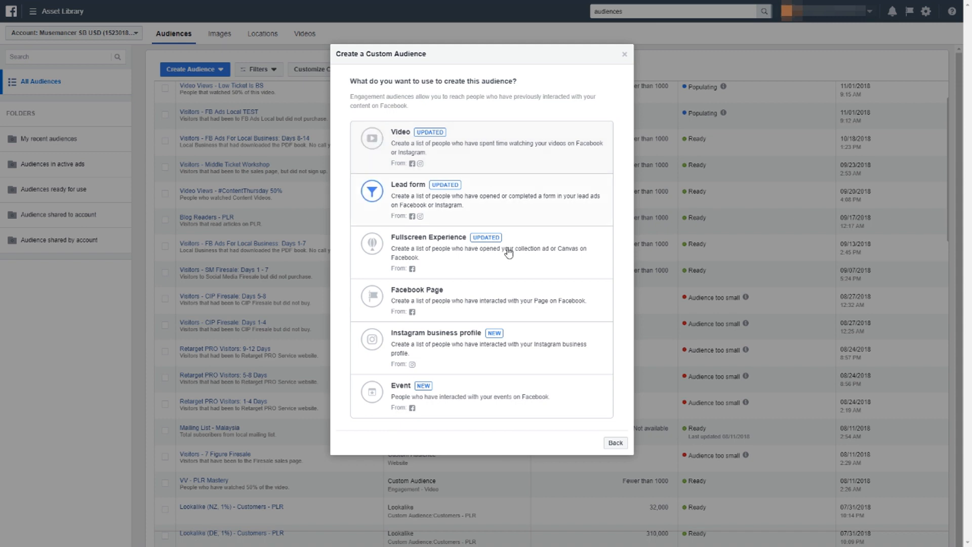
click(538, 304)
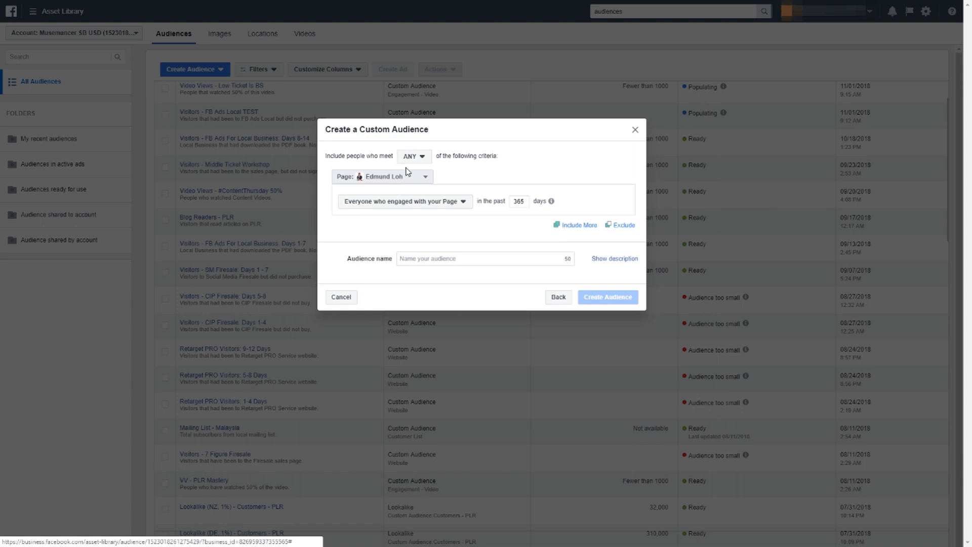
Keep the business owner's Page as the source and include people who engaged with any post or ad
click(414, 178)
click(399, 178)
click(424, 203)
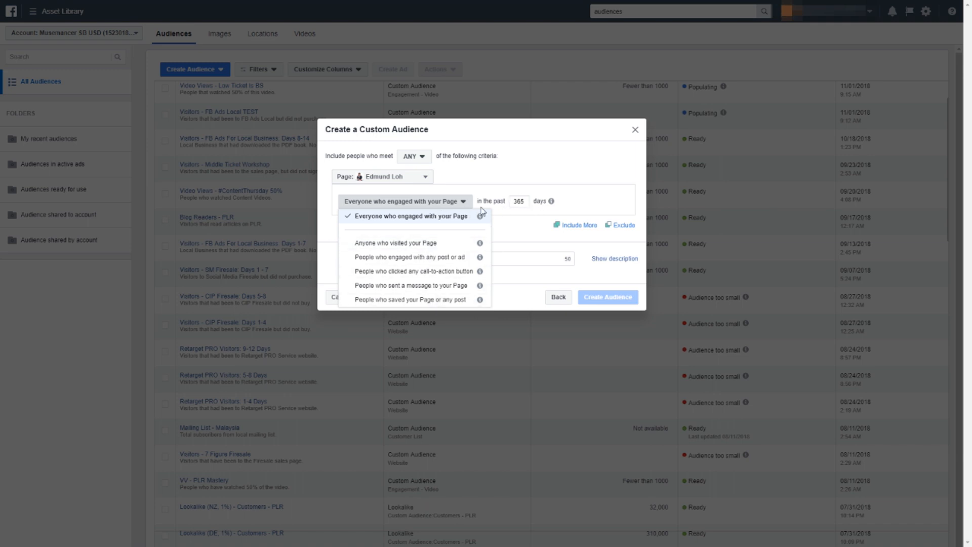
mouse_move(481, 218)
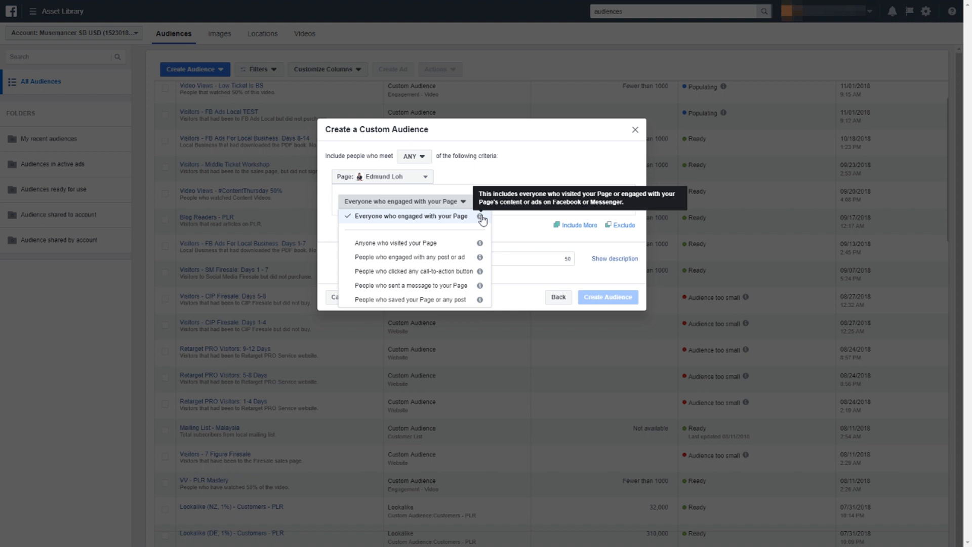
click(455, 260)
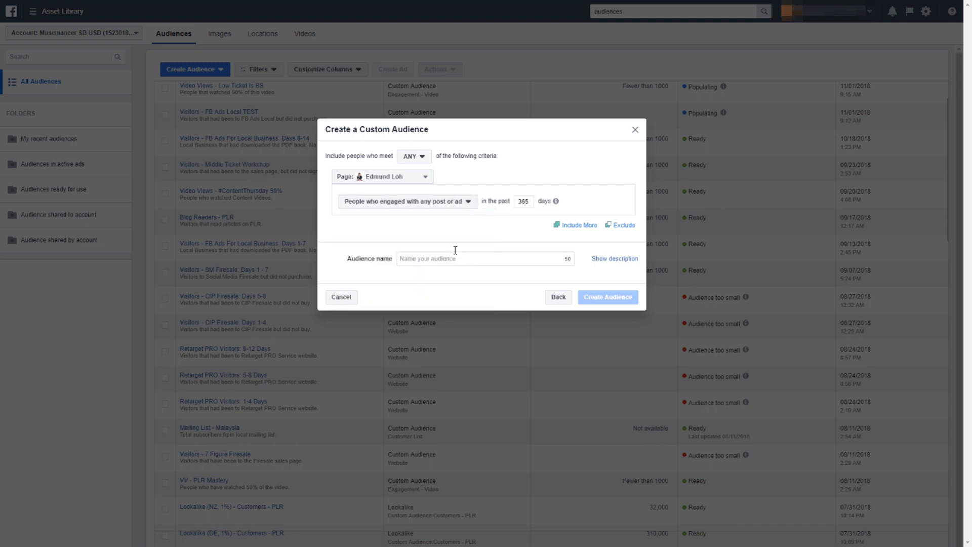
click(466, 204)
mouse_move(479, 259)
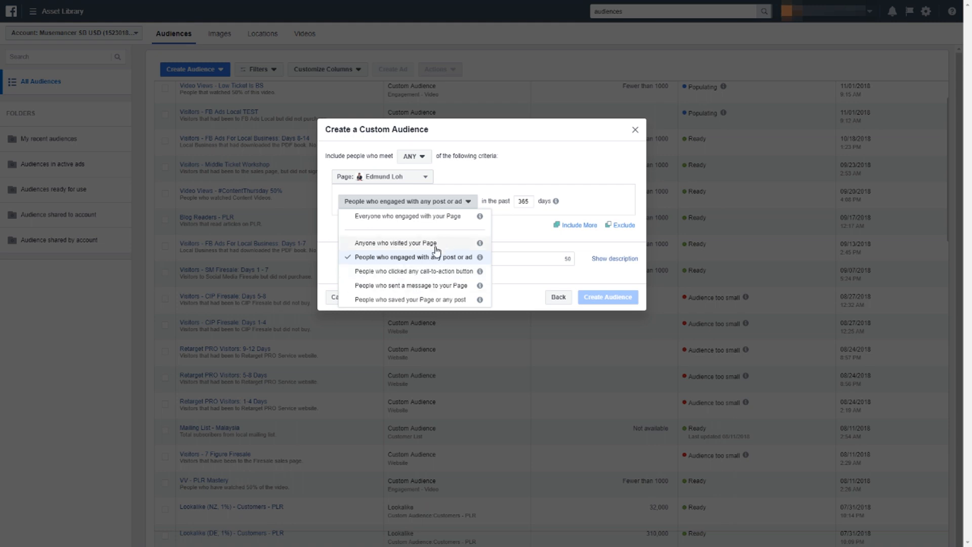
Set the Page engagement period to the past 30 days
click(527, 210)
drag(529, 202, 493, 201)
click(524, 202)
double_click(521, 202)
text(305)
key(BackSpace)
Name the audience with "FB Page", the Page owner's name and "- Post Engagement"
click(475, 257)
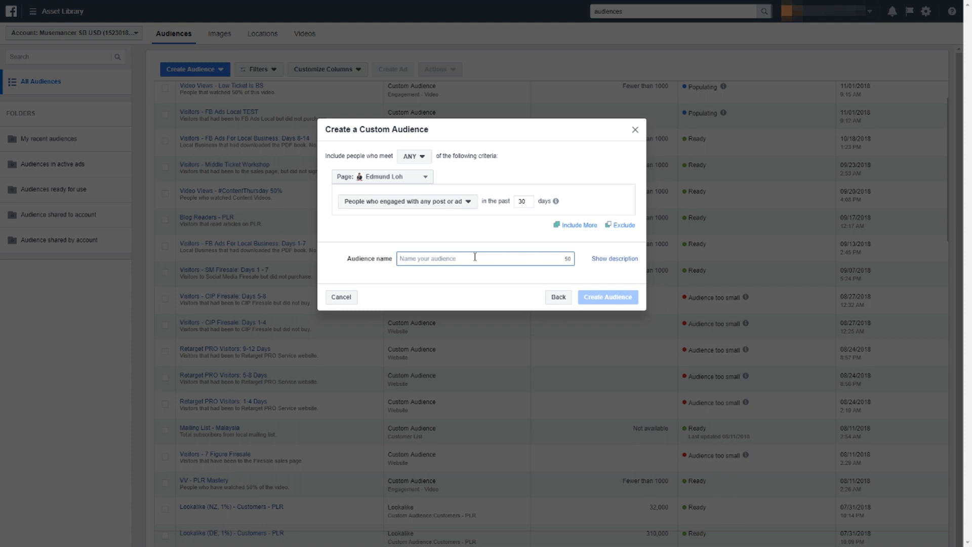
text(FB Page Edmund Loh - Po)
key(BackSpace)
key(BackSpace)
text(Post Engagement)
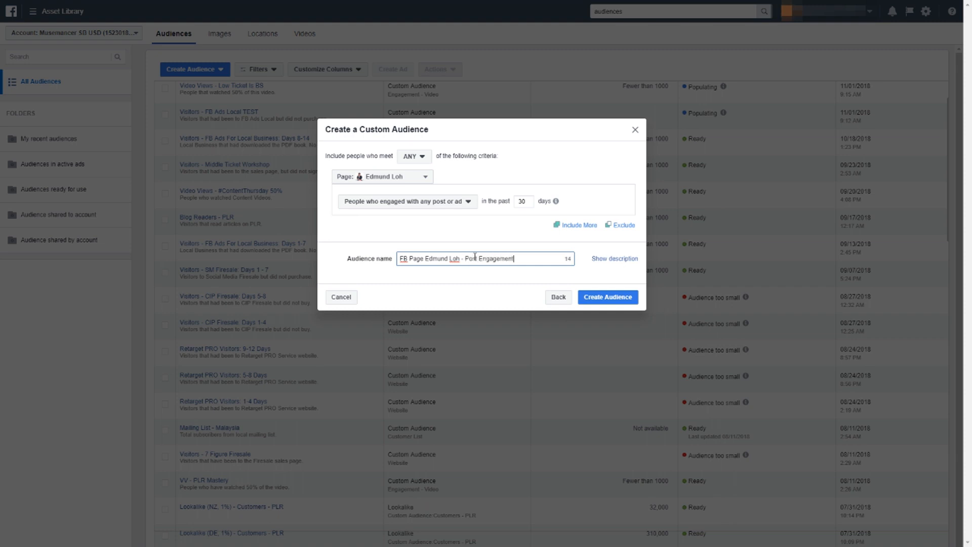
Add the description "People that engaged with my FB Posts" and create the Page engagement audience
click(624, 259)
click(491, 282)
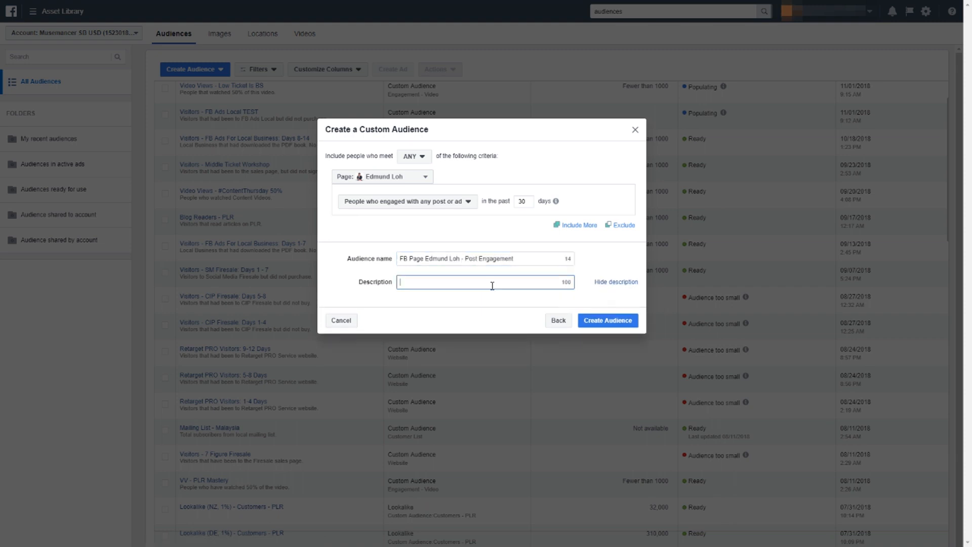
text(People that engag)
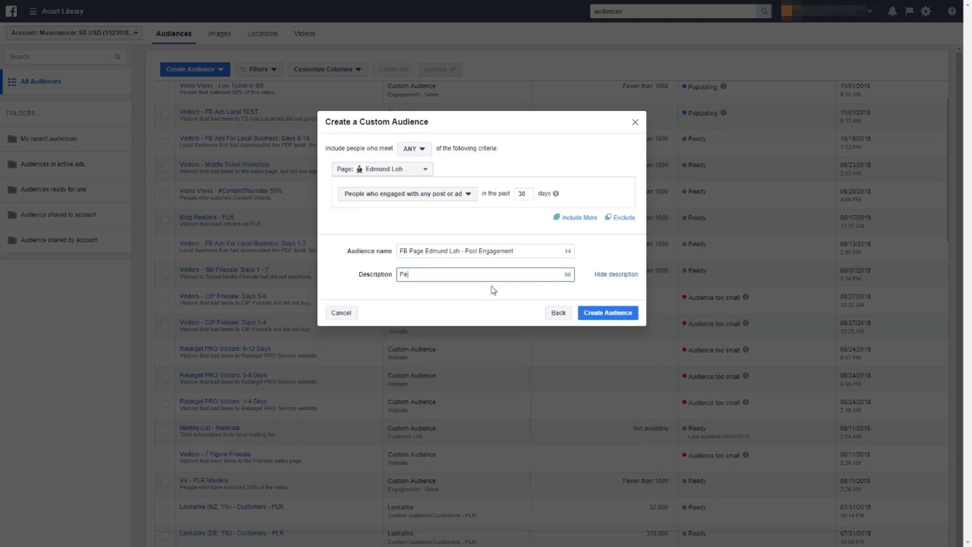
text(ed with my FB Post)
click(600, 315)
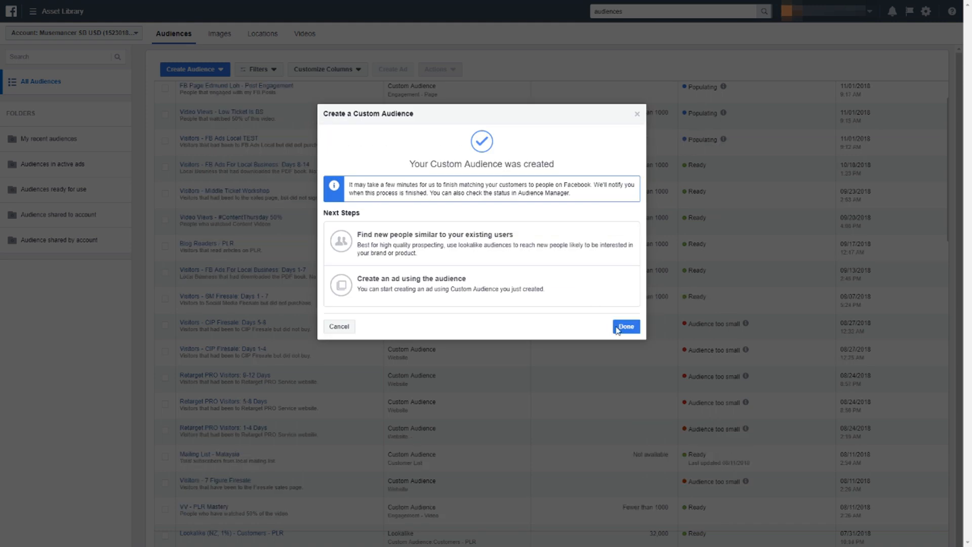
Close the finished Page audience and start a new engagement custom audience based on the Instagram business profile
click(626, 326)
click(198, 73)
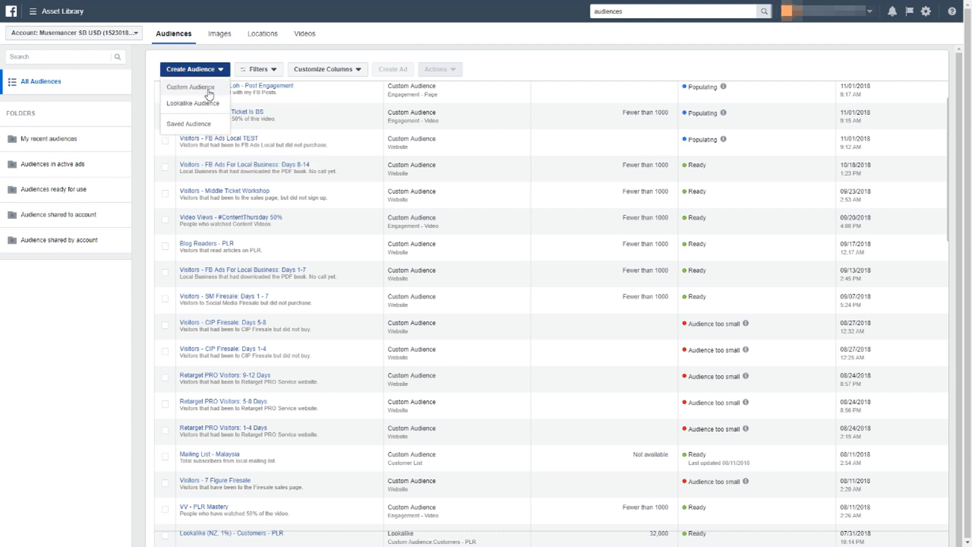
click(208, 89)
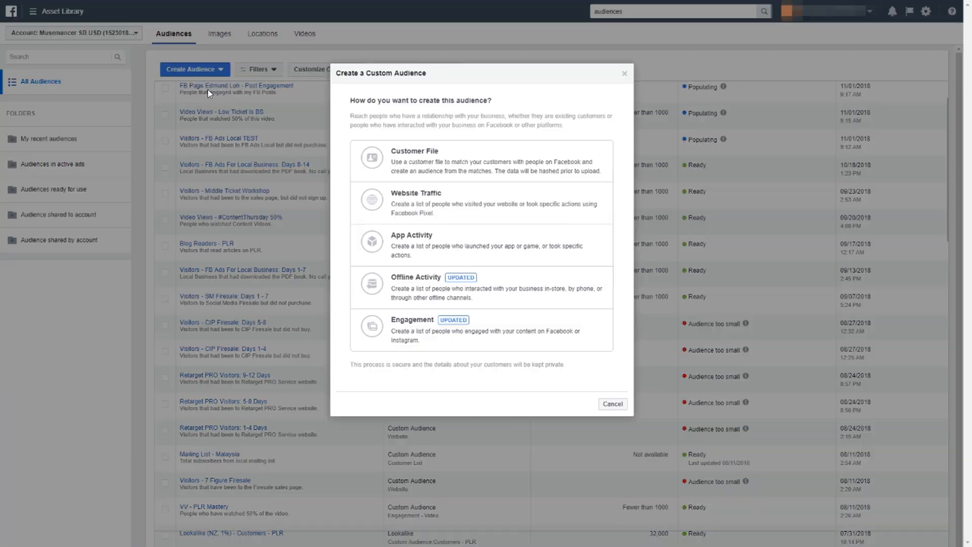
click(507, 323)
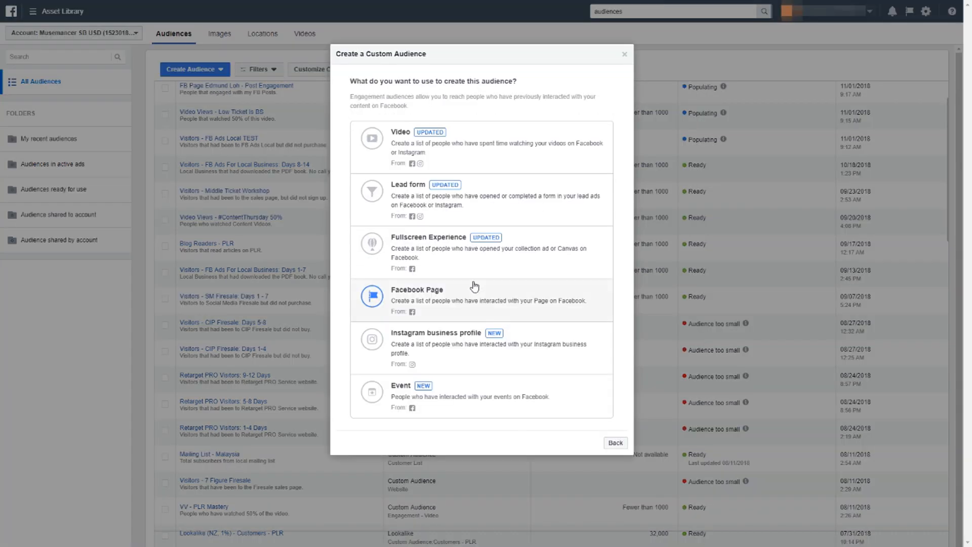
click(440, 353)
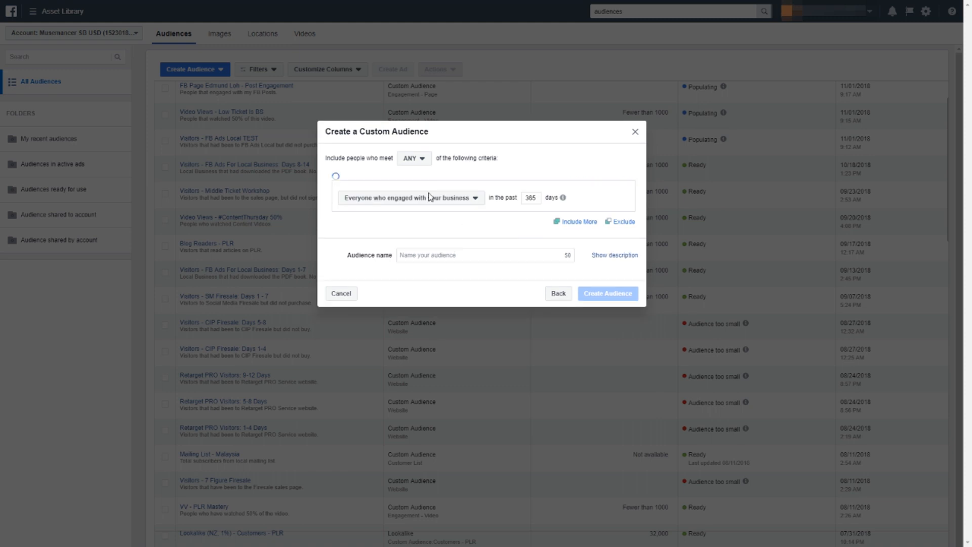
Keep the business owner's Instagram profile as the source and include everyone who engaged with the business
click(425, 201)
click(426, 202)
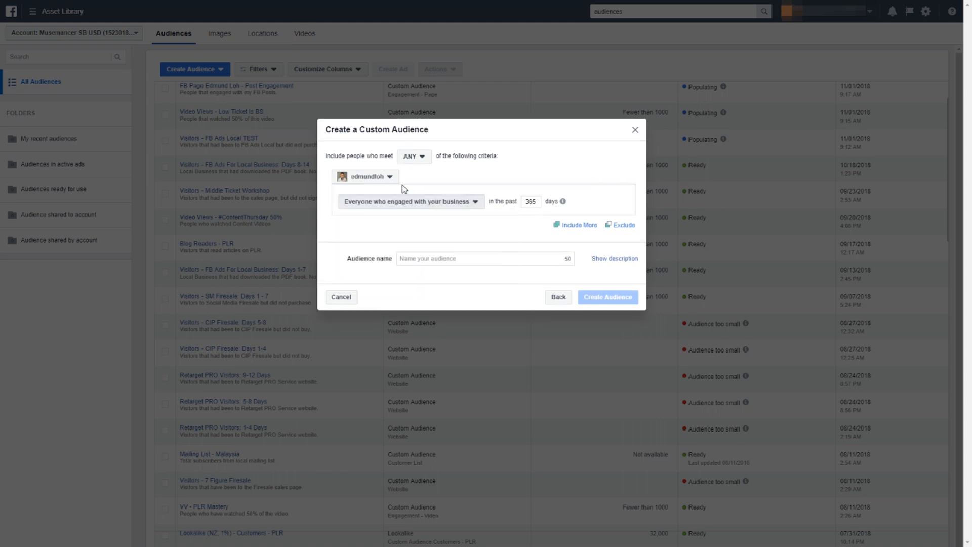
click(377, 178)
click(399, 193)
click(401, 200)
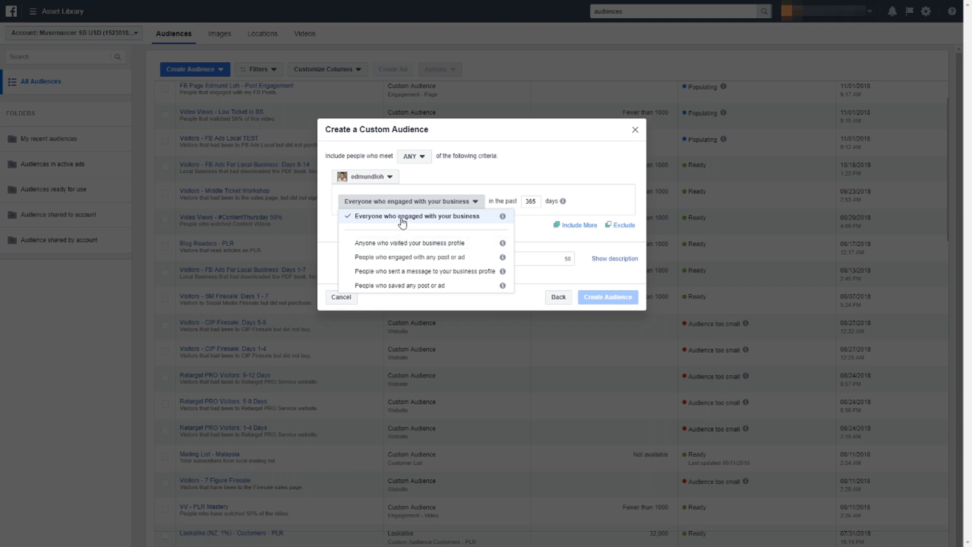
mouse_move(504, 218)
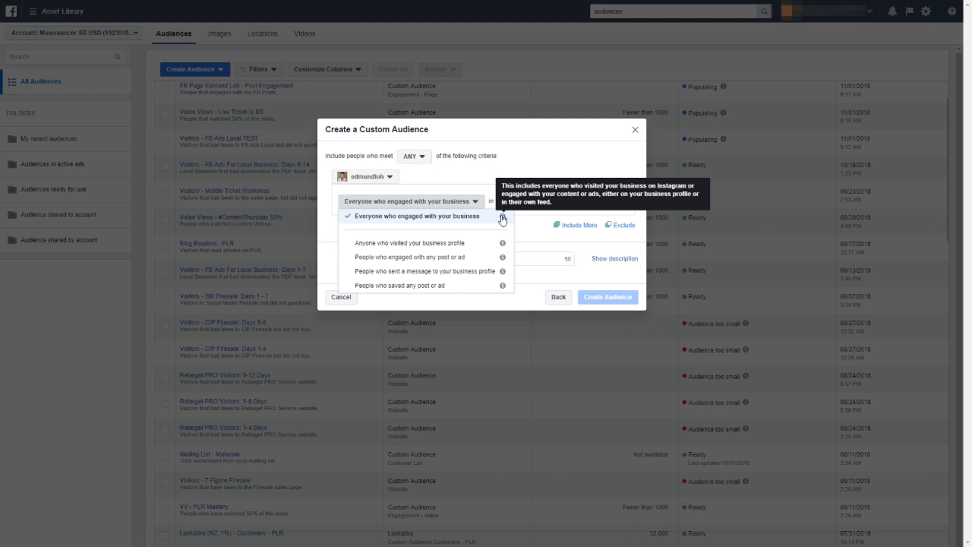
click(533, 220)
Set the Instagram engagement period to the past 30 days
double_click(529, 201)
text(3)
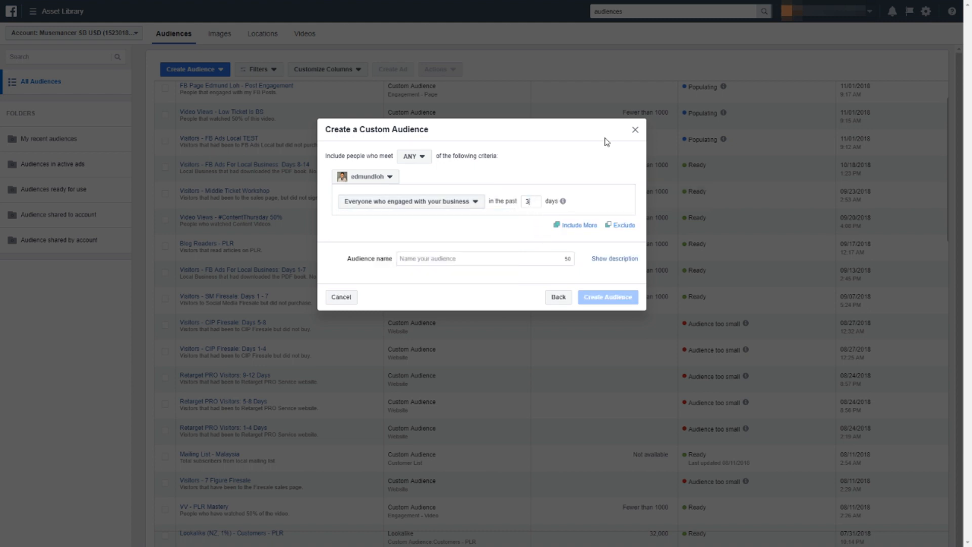
key(Tab)
Name the audience with "IG" followed by the business owner's Instagram handle
key(Tab)
key(Tab)
text(I)
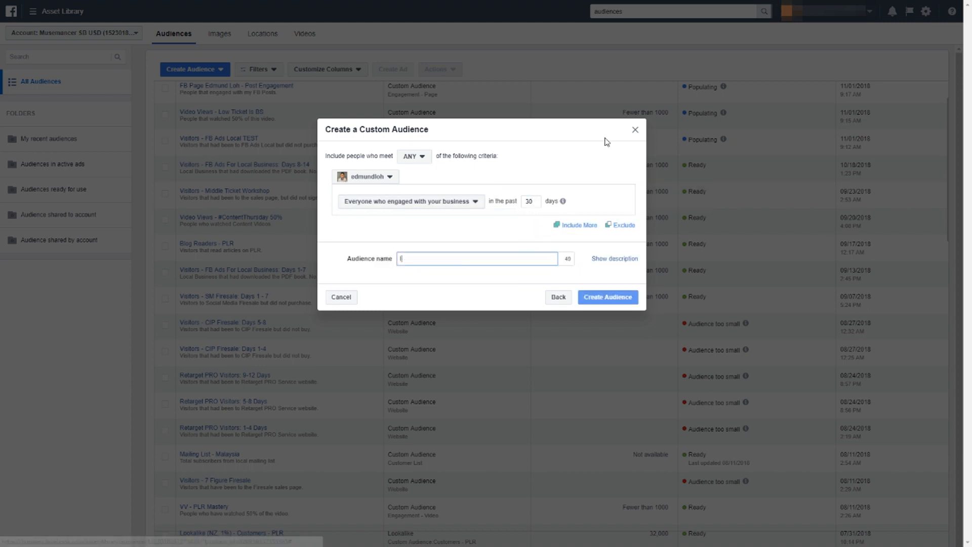
text(G Edmu)
key(BackSpace)
key(BackSpace)
key(BackSpace)
key(BackSpace)
text(@e)
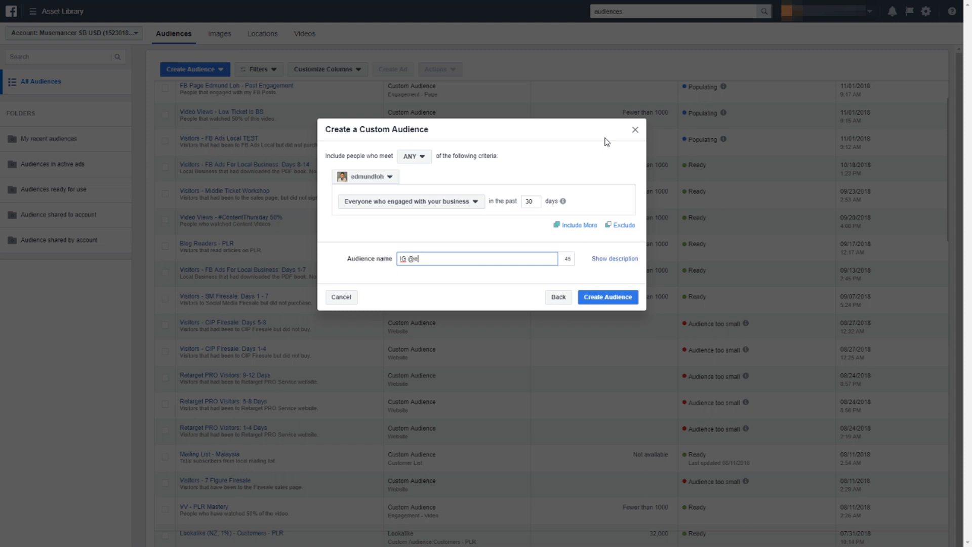
text(dmundloh)
click(607, 141)
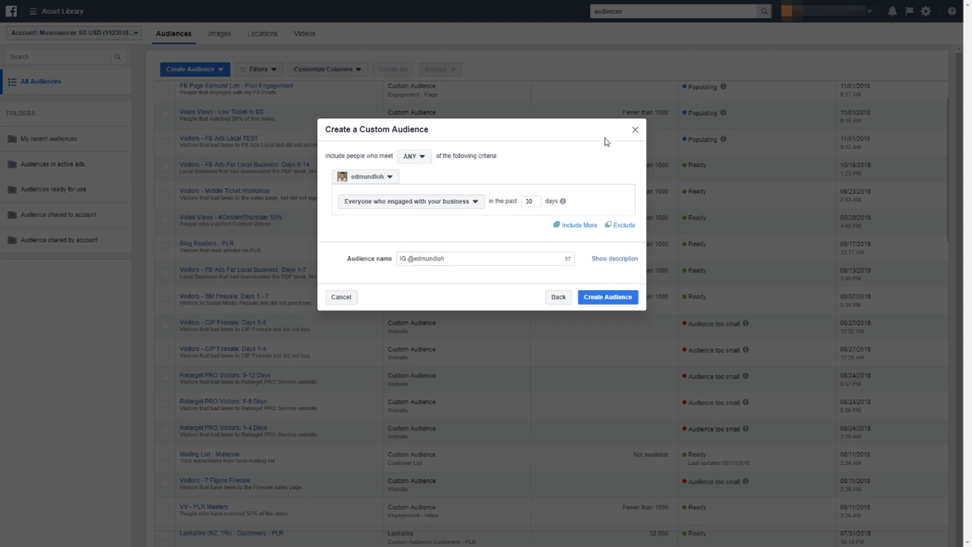
Add the description "People that engaged with my IG Profile", create the Instagram engagement audience and return to the audience list
click(614, 258)
click(501, 281)
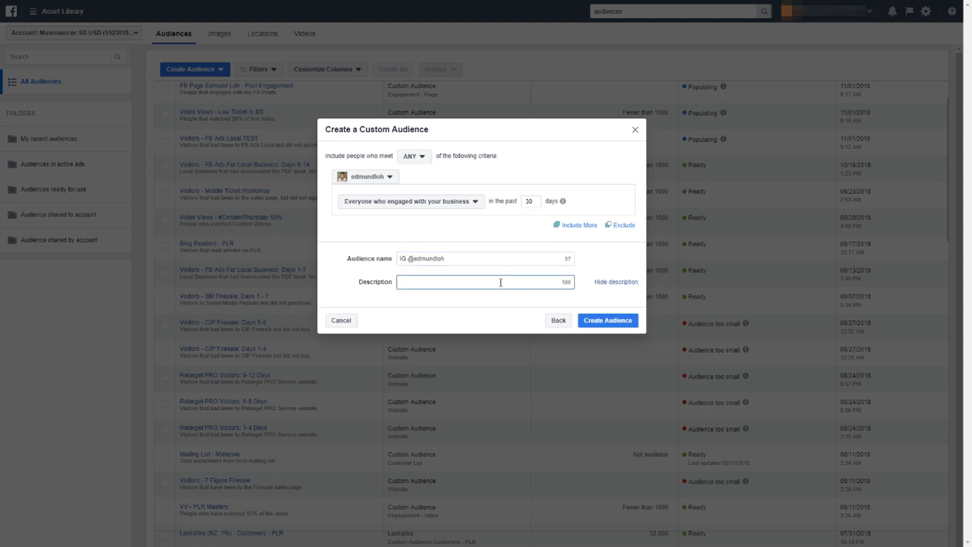
text(People)
key(BackSpace)
key(BackSpace)
key(BackSpace)
key(BackSpace)
key(BackSpace)
key(BackSpace)
text(People that engaged with my IG Profile)
click(598, 313)
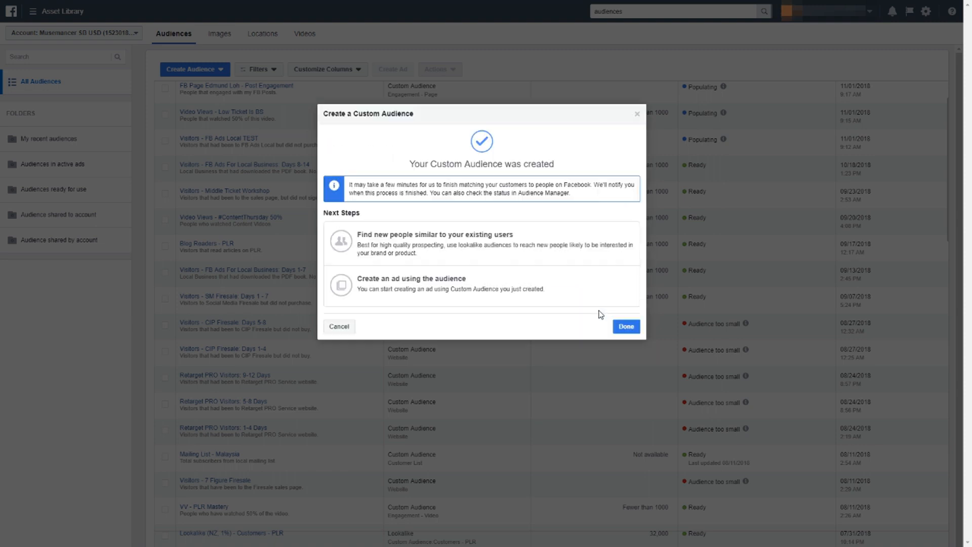
click(625, 327)
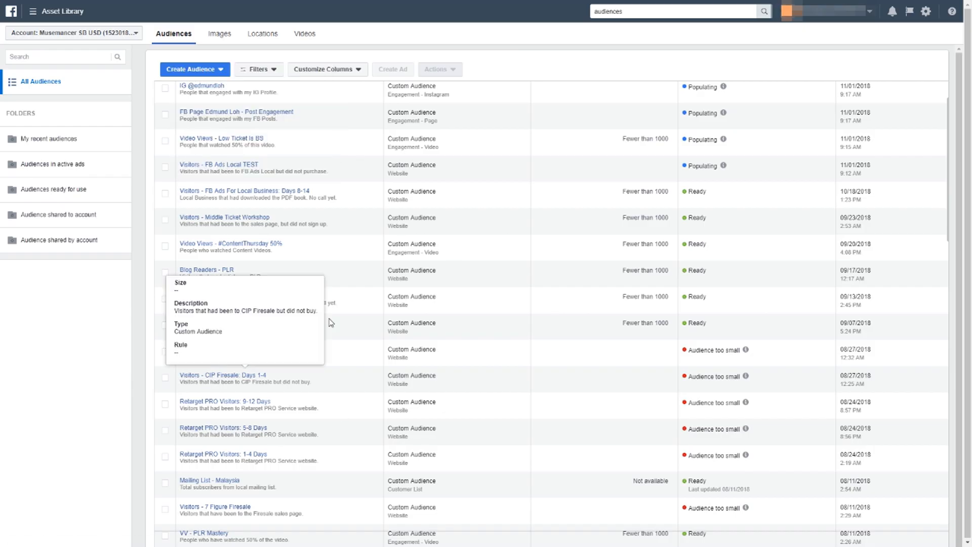